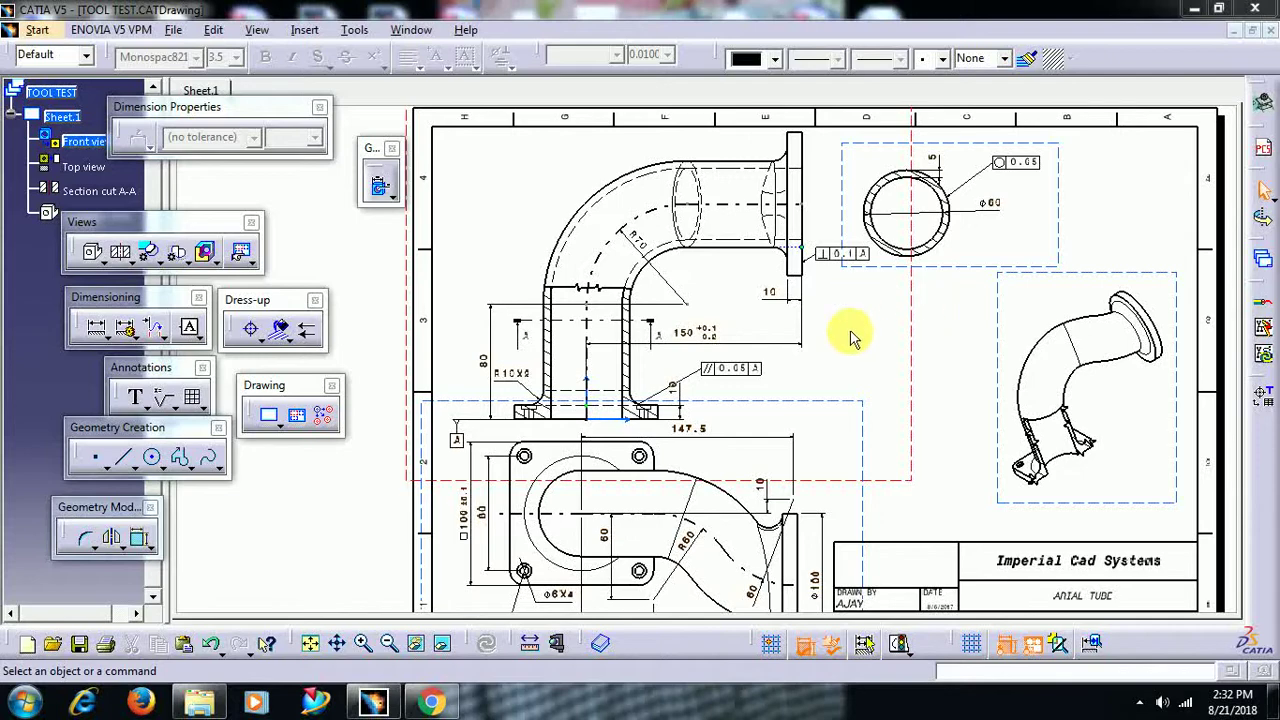
Zoom into the front view until the vertical 80 dimension beside the flange fills the screen
mouse_move(849, 366)
middle_down()
mouse_move(849, 349)
mouse_move(868, 395)
mouse_move(894, 320)
mouse_move(846, 337)
mouse_move(849, 356)
mouse_move(846, 337)
mouse_move(820, 349)
mouse_move(814, 337)
mouse_move(834, 314)
mouse_move(831, 340)
mouse_move(855, 338)
mouse_move(837, 309)
mouse_move(891, 297)
mouse_move(886, 320)
middle_up()
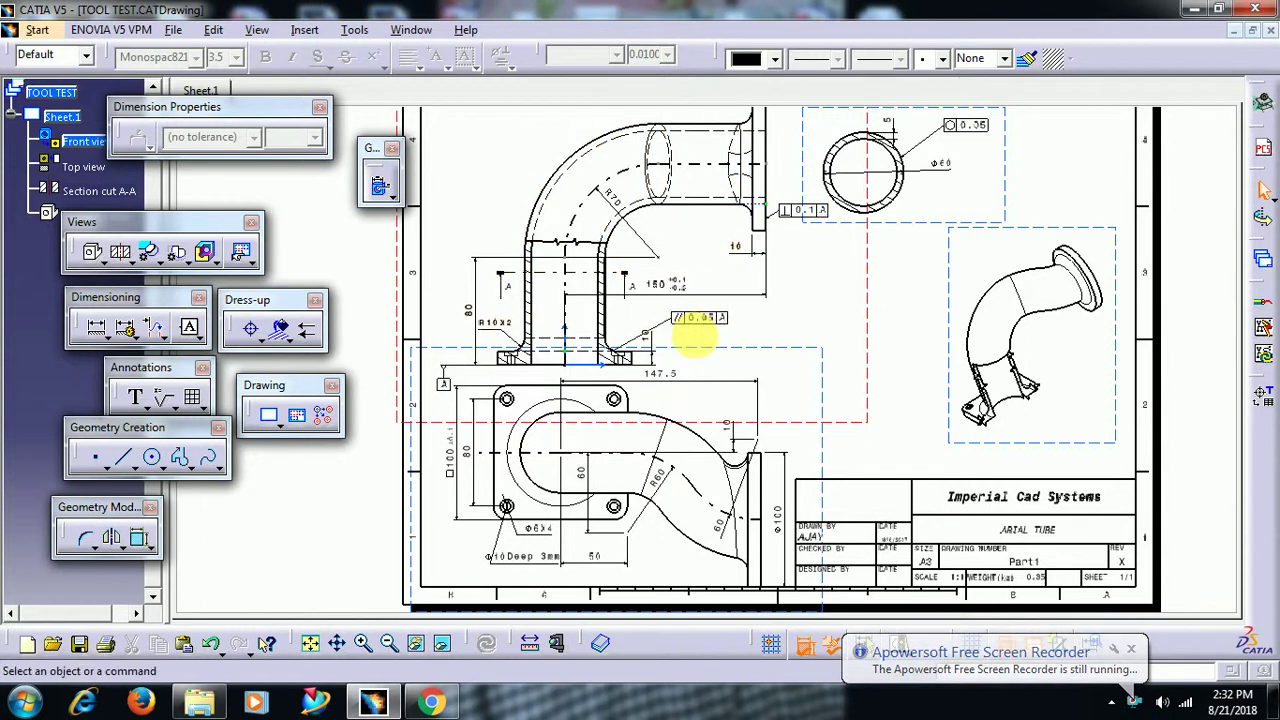
mouse_move(854, 334)
middle_down()
mouse_move(731, 263)
mouse_move(880, 320)
mouse_move(930, 298)
mouse_move(780, 294)
mouse_move(823, 337)
mouse_move(680, 340)
middle_up()
Select the front view's 80 dimension and bring up the tolerance style list on Dimension Properties
click(680, 342)
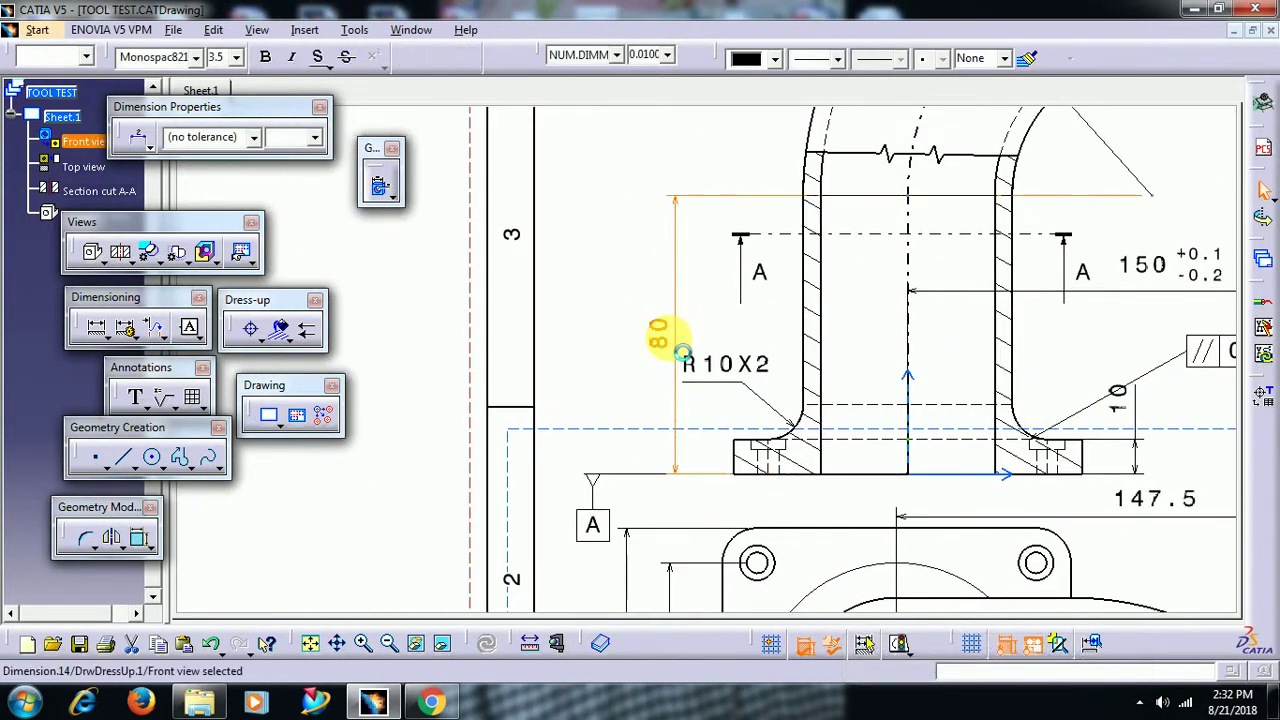
key(Escape)
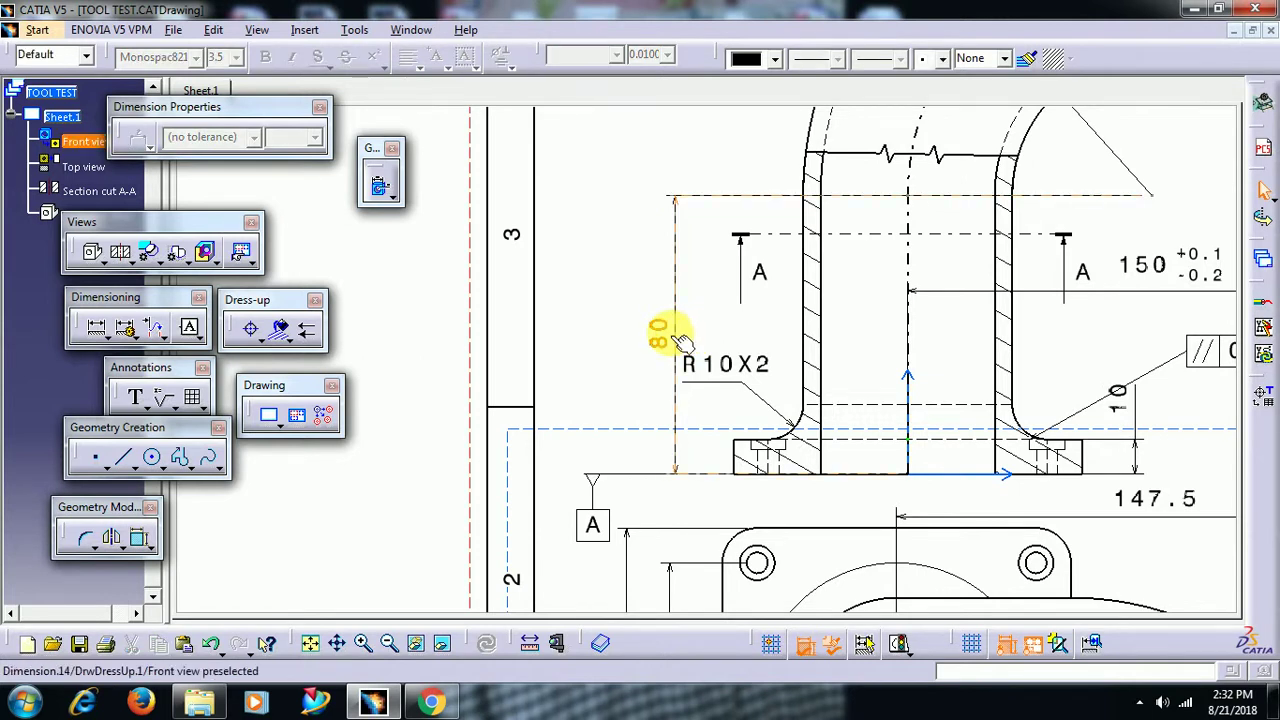
click(678, 338)
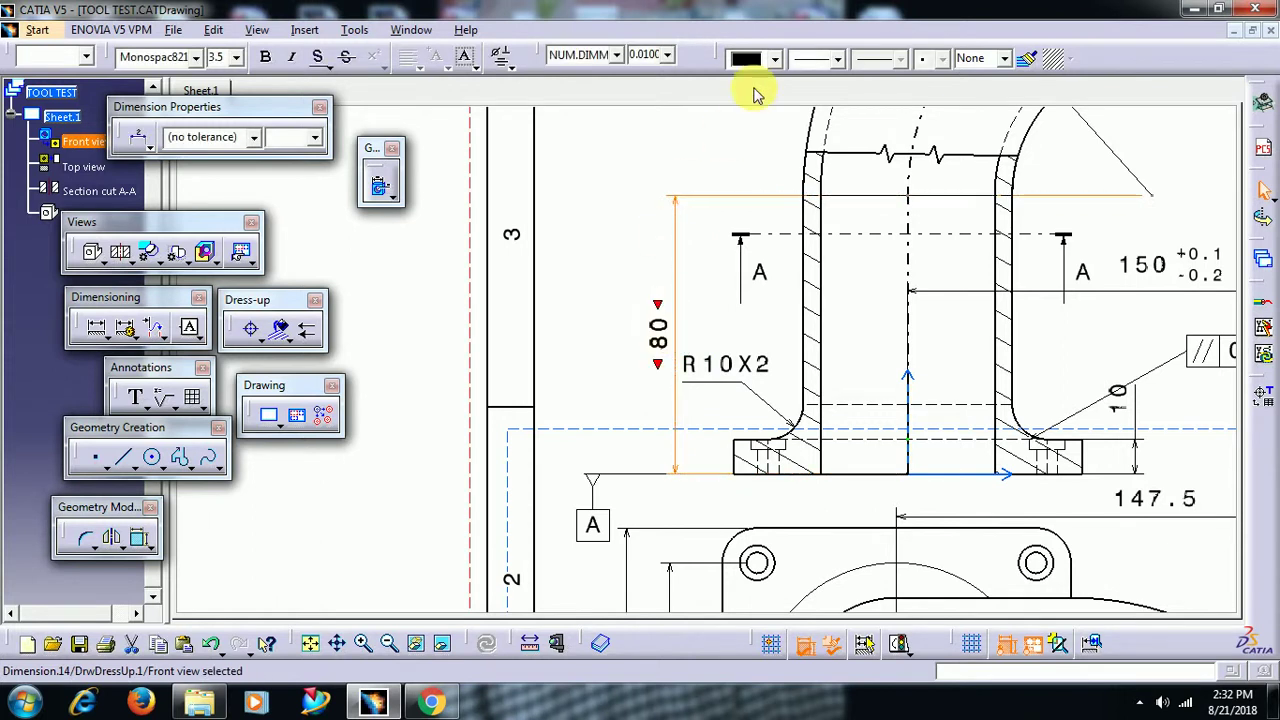
mouse_move(257, 131)
mouse_down()
mouse_move(443, 106)
mouse_move(563, 126)
mouse_move(570, 145)
mouse_up()
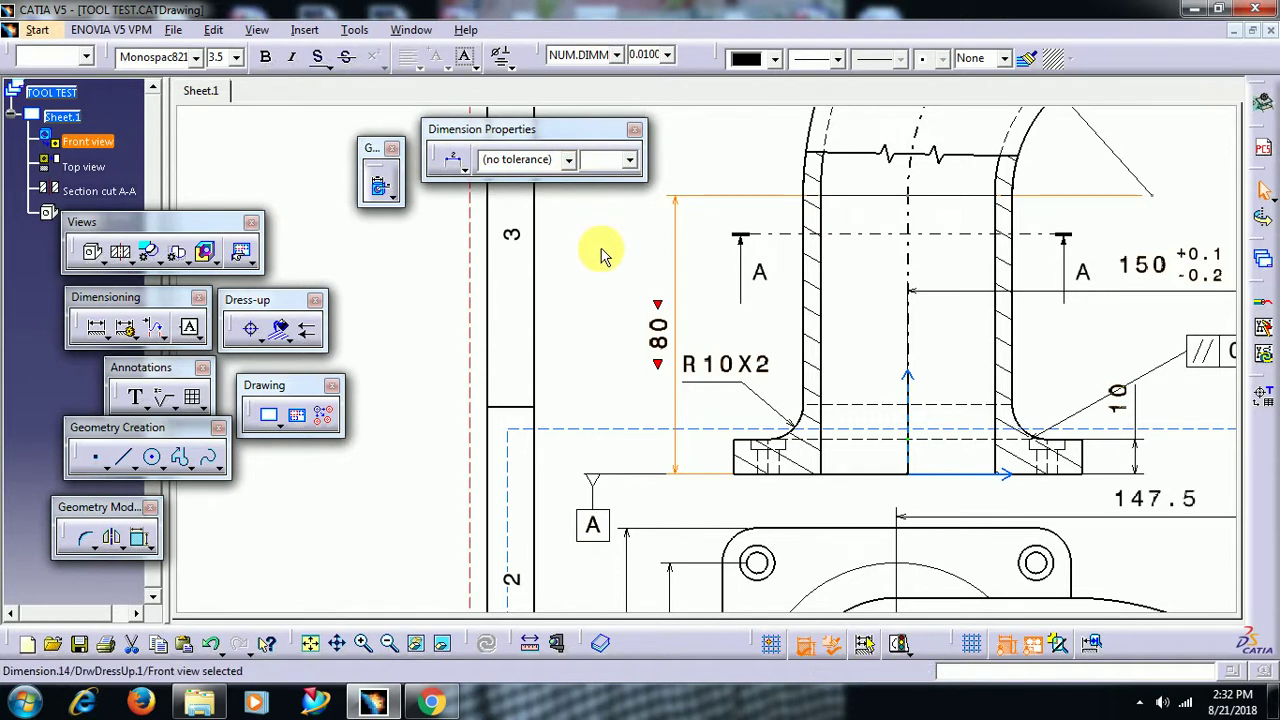
click(674, 331)
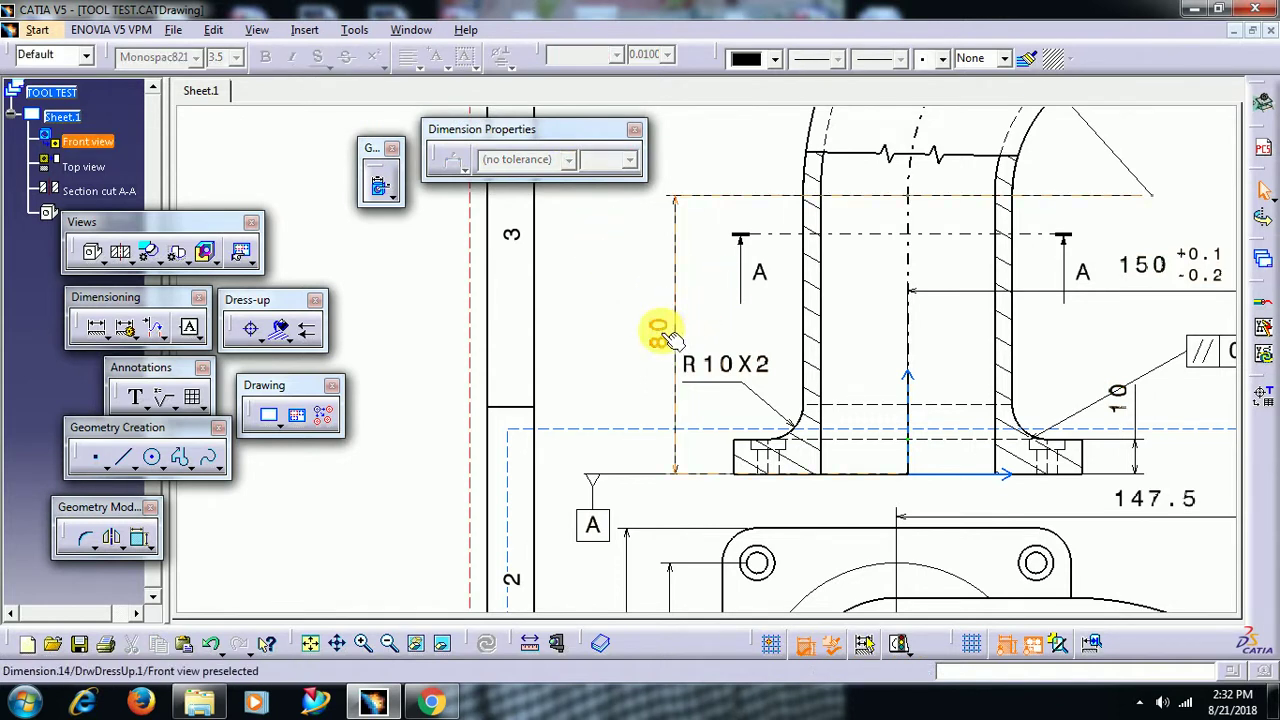
click(675, 343)
click(537, 161)
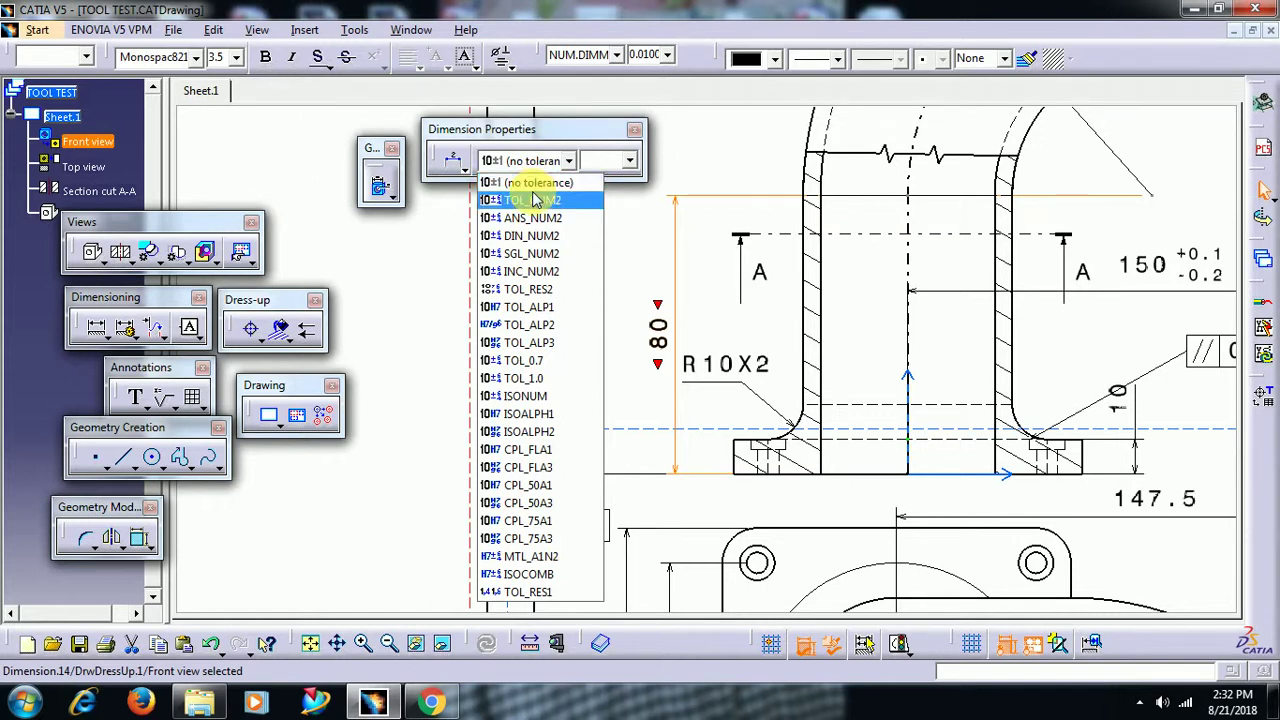
Apply TOL_NUM2 to the 80 dimension, try ±0.15 and ±0.20, then enter +0.1/-0.2
click(535, 200)
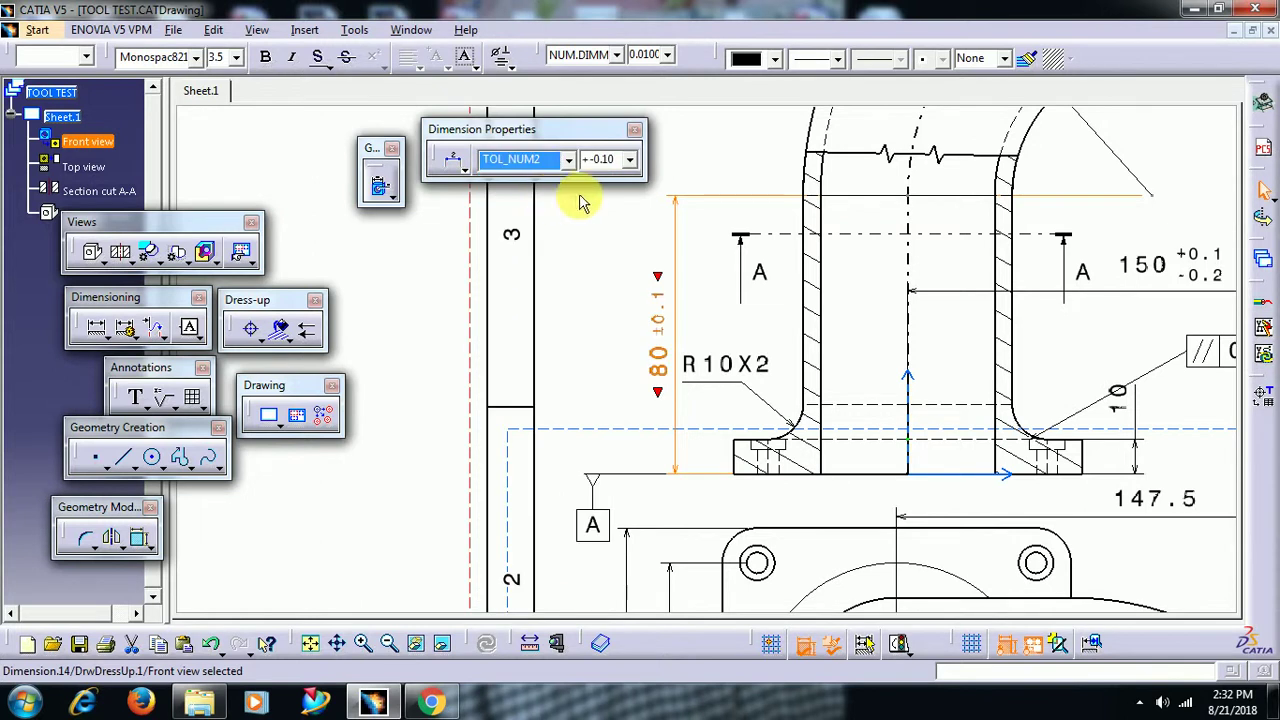
click(630, 160)
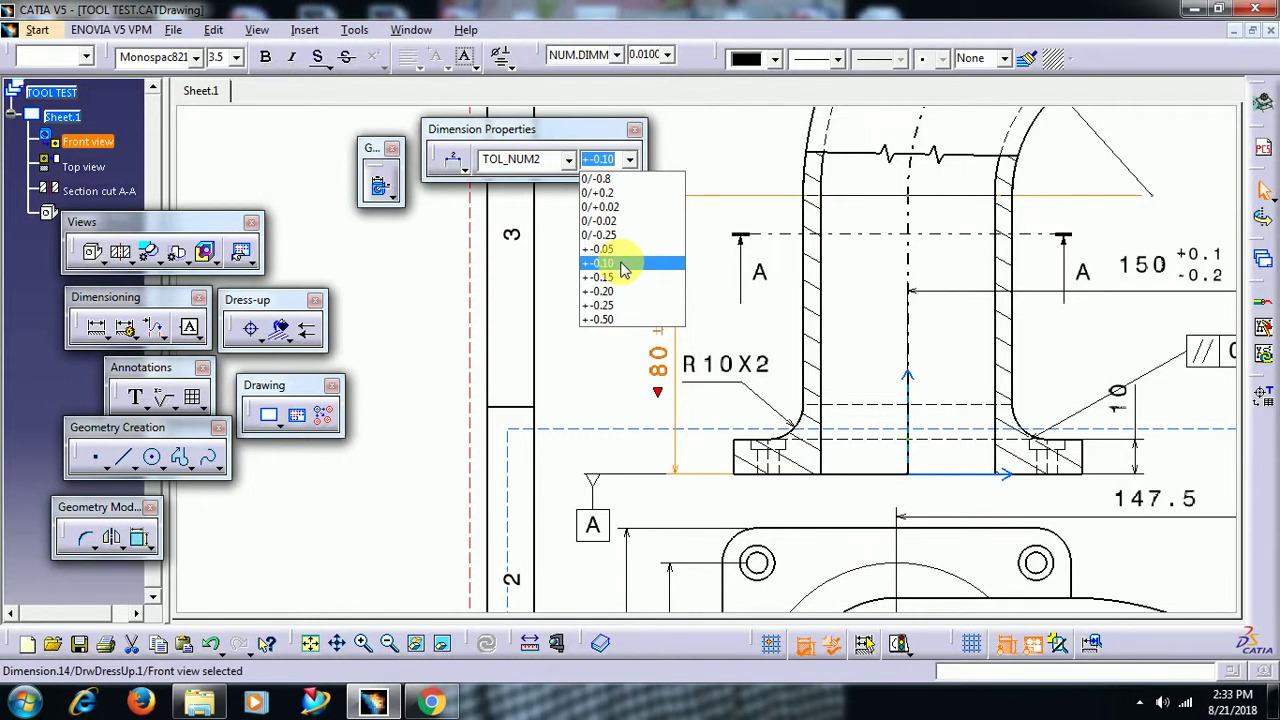
click(623, 280)
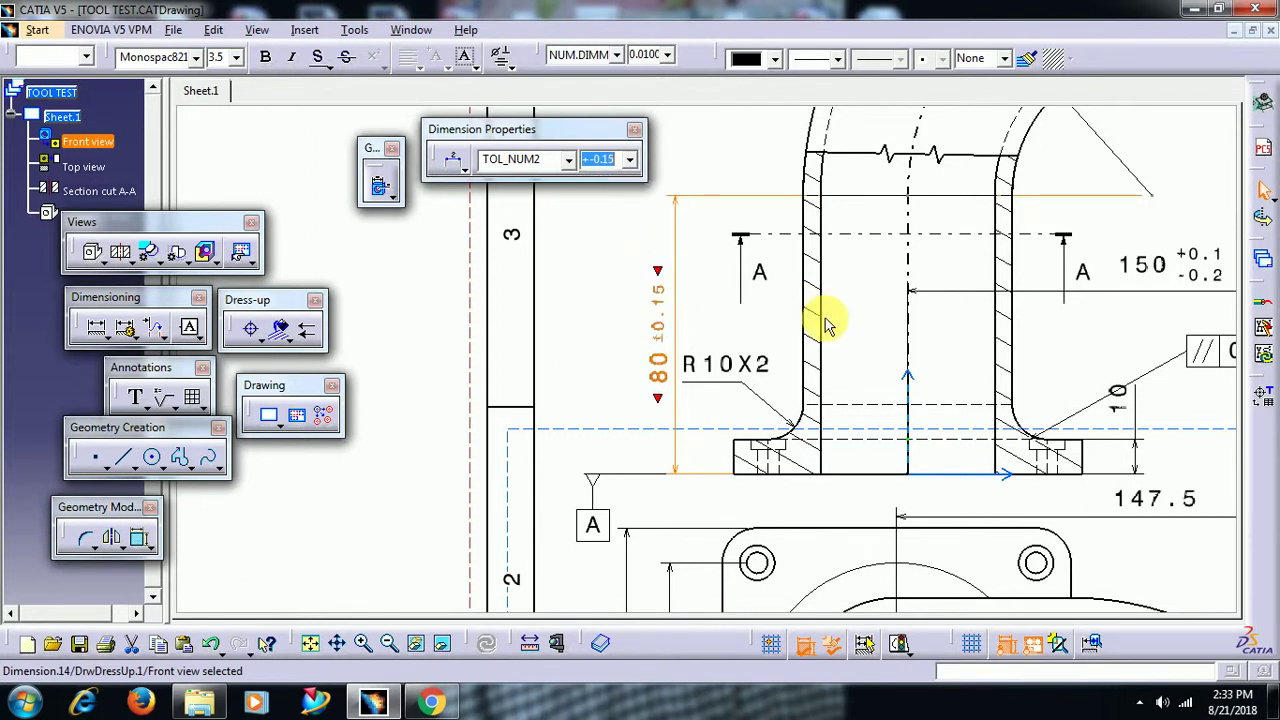
click(722, 298)
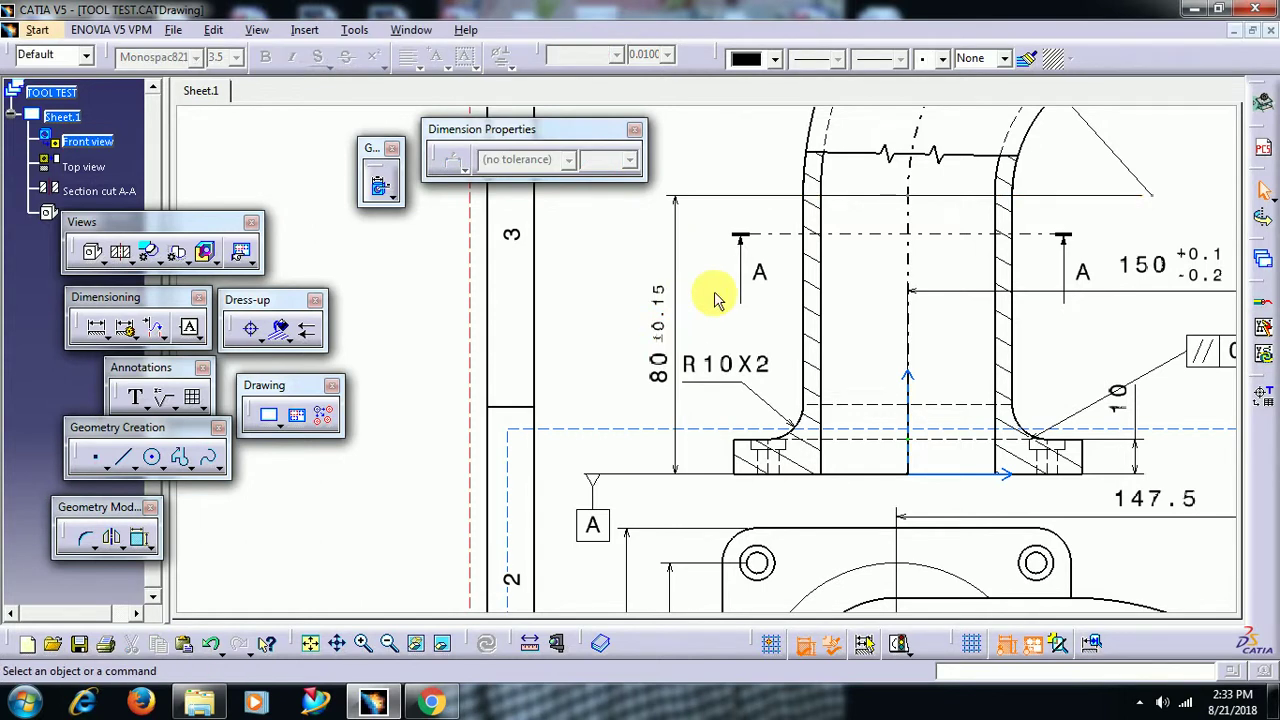
click(677, 354)
click(630, 160)
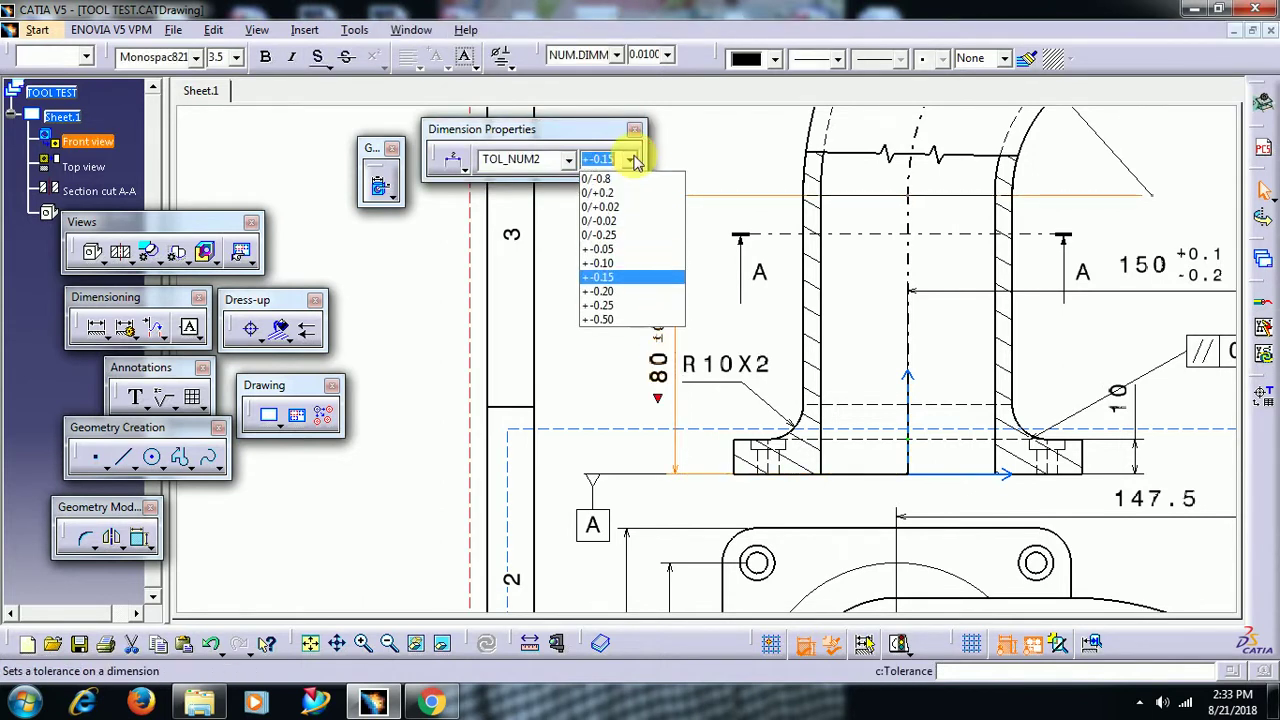
click(625, 293)
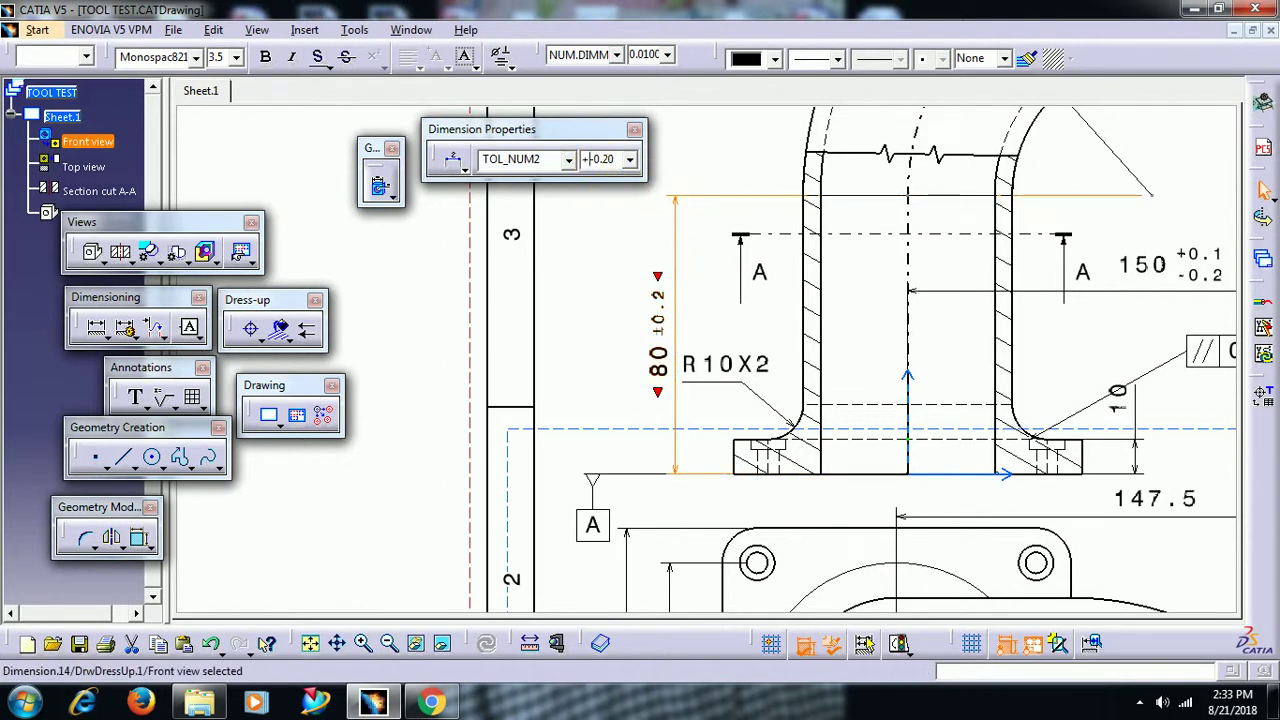
click(603, 159)
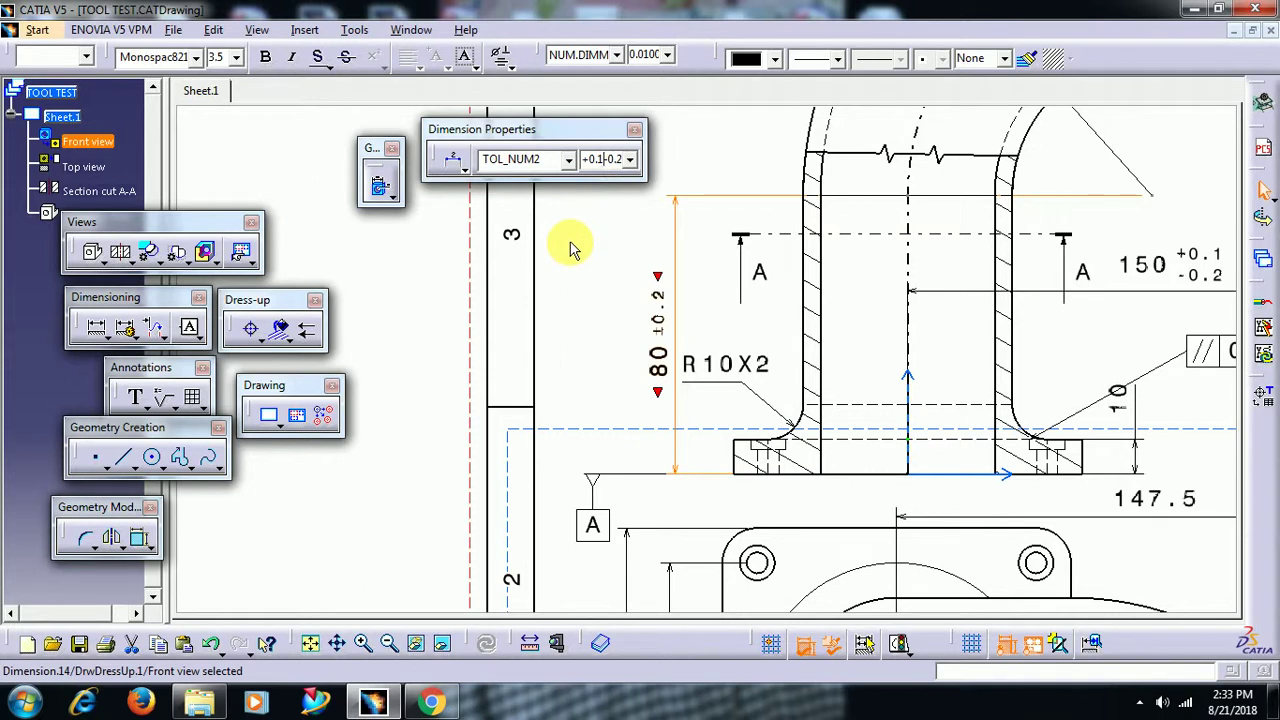
click(570, 250)
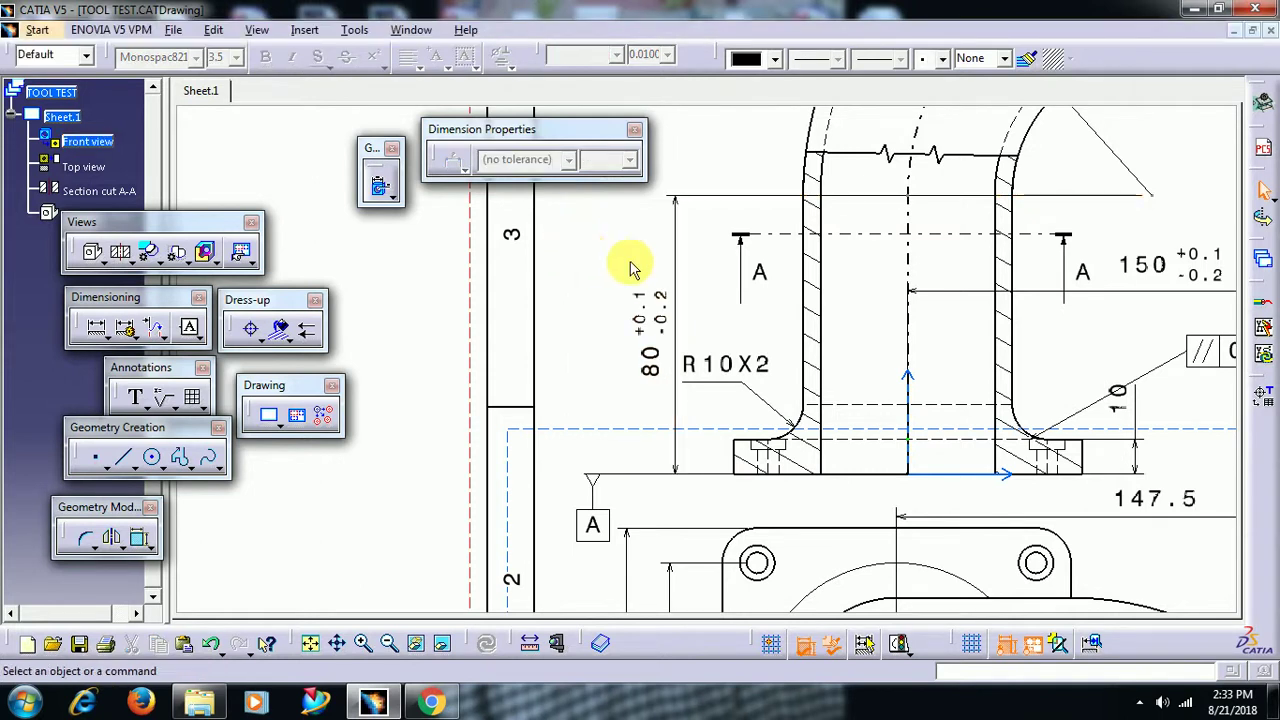
Bring the top view into view and open the Properties of its 147.5 dimension
mouse_move(634, 266)
ctrl+middle_down()
mouse_move(749, 323)
mouse_move(825, 386)
mouse_move(737, 326)
mouse_move(777, 291)
mouse_move(776, 263)
ctrl+middle_up()
mouse_move(697, 277)
ctrl+middle_down()
mouse_move(777, 314)
mouse_move(777, 286)
mouse_move(811, 429)
mouse_move(771, 223)
ctrl+middle_up()
mouse_move(802, 313)
ctrl+middle_down()
mouse_move(709, 294)
mouse_move(729, 306)
mouse_move(737, 371)
mouse_move(713, 376)
mouse_move(737, 314)
mouse_move(694, 371)
mouse_move(697, 349)
mouse_move(733, 347)
ctrl+middle_up()
click(738, 356)
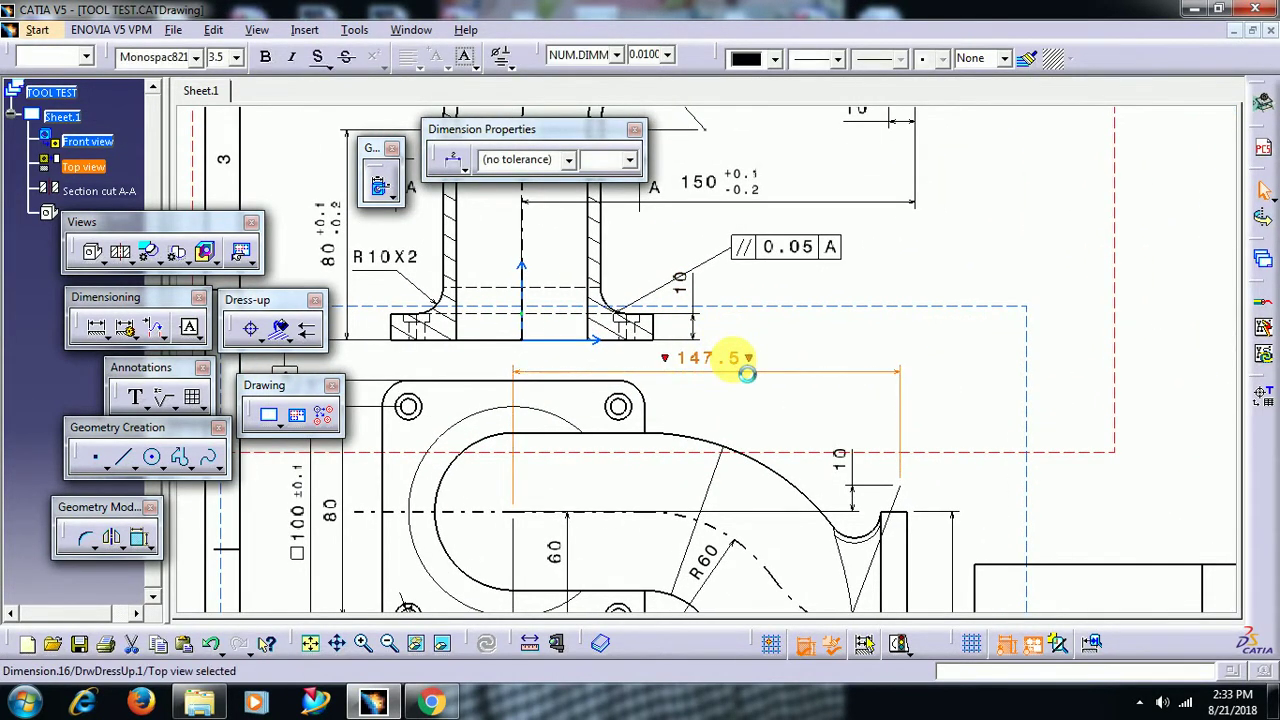
right_click(736, 357)
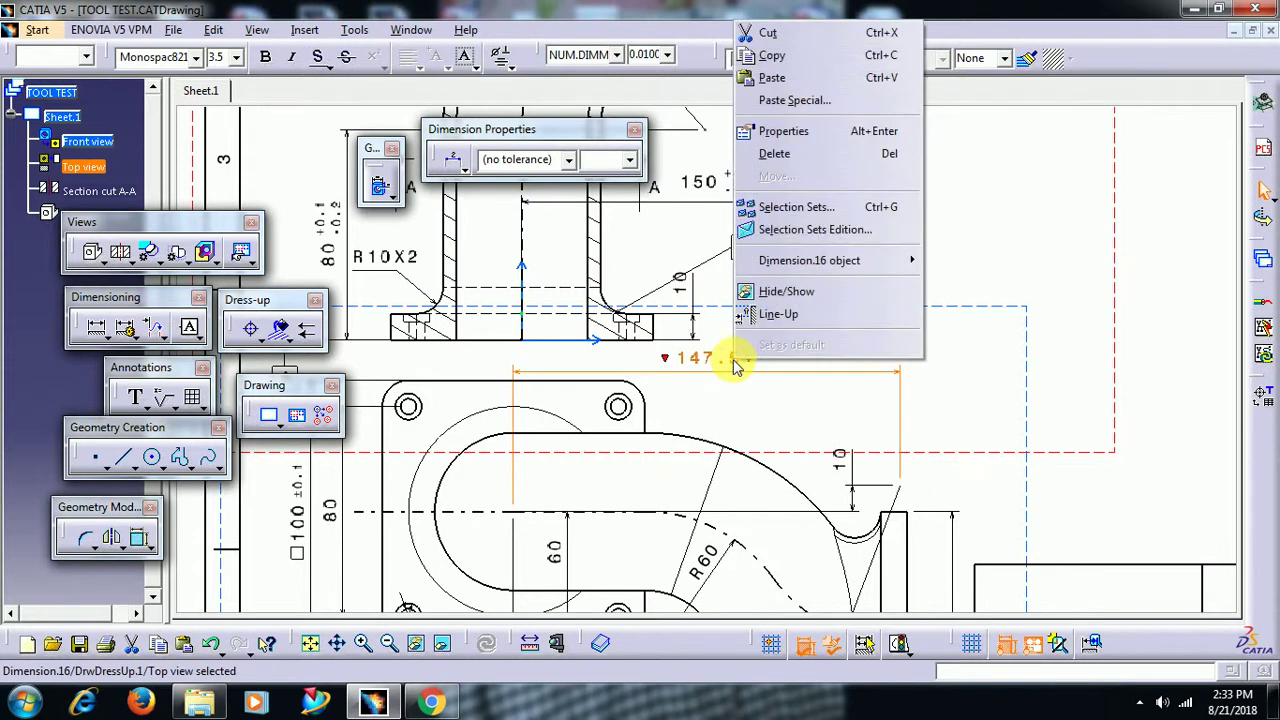
click(810, 135)
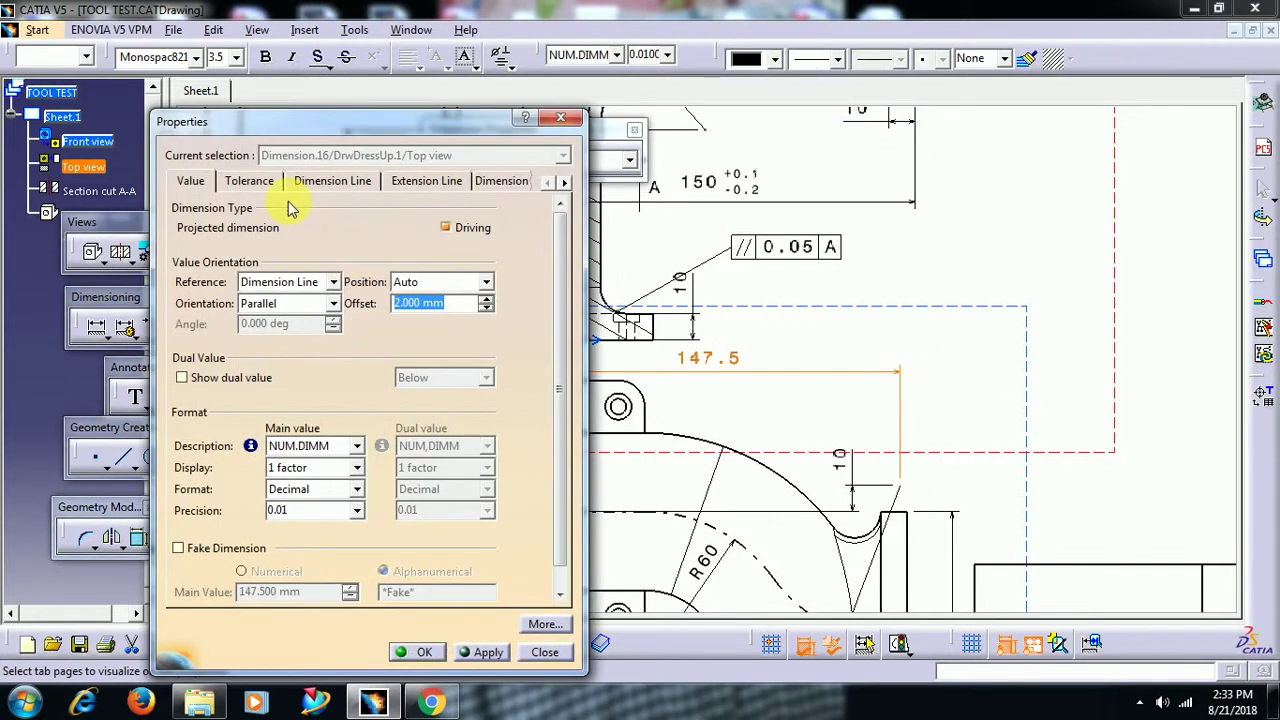
Set a TOL_NUM2 tolerance with upper 0.1 and lower -0.2, and confirm
click(272, 190)
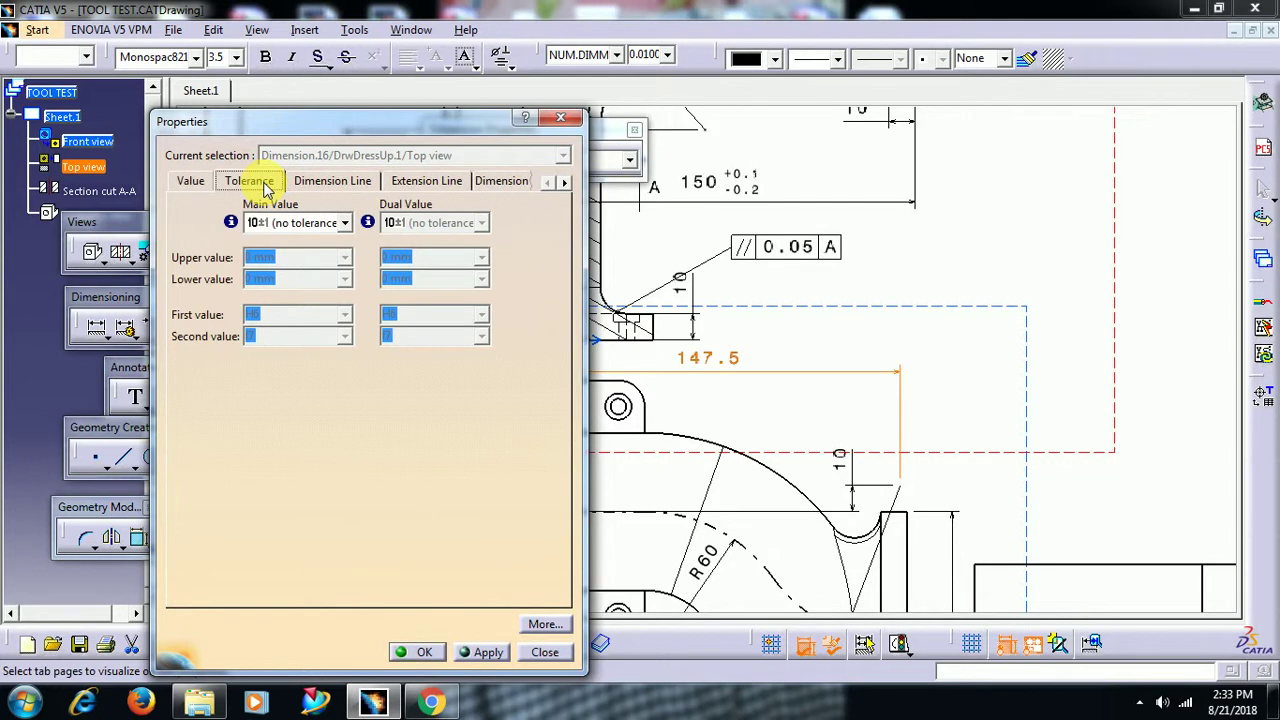
click(290, 222)
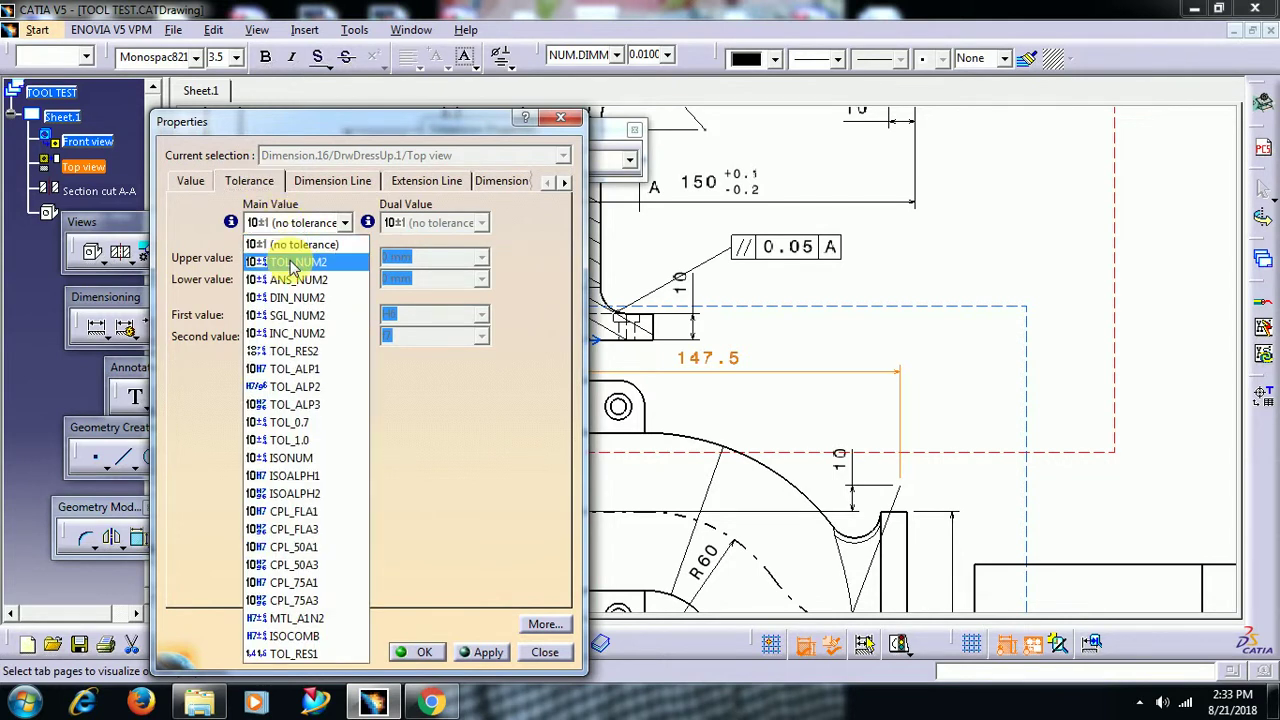
click(292, 262)
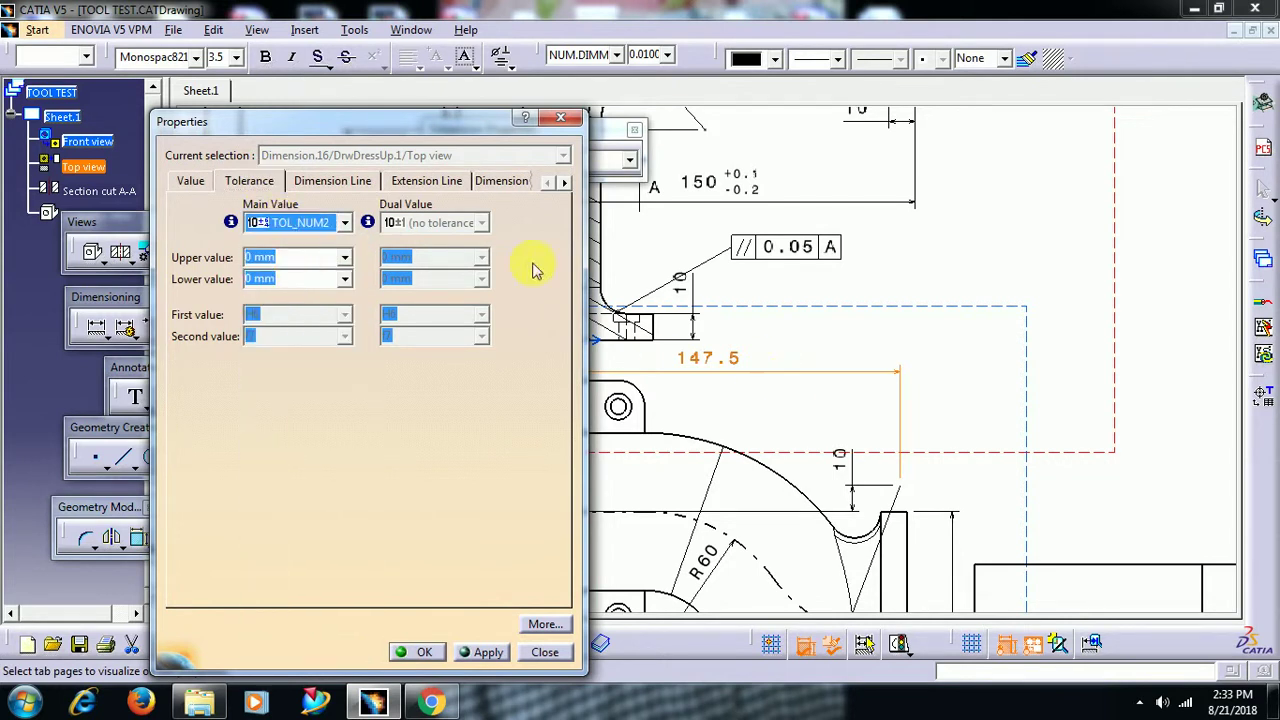
click(297, 258)
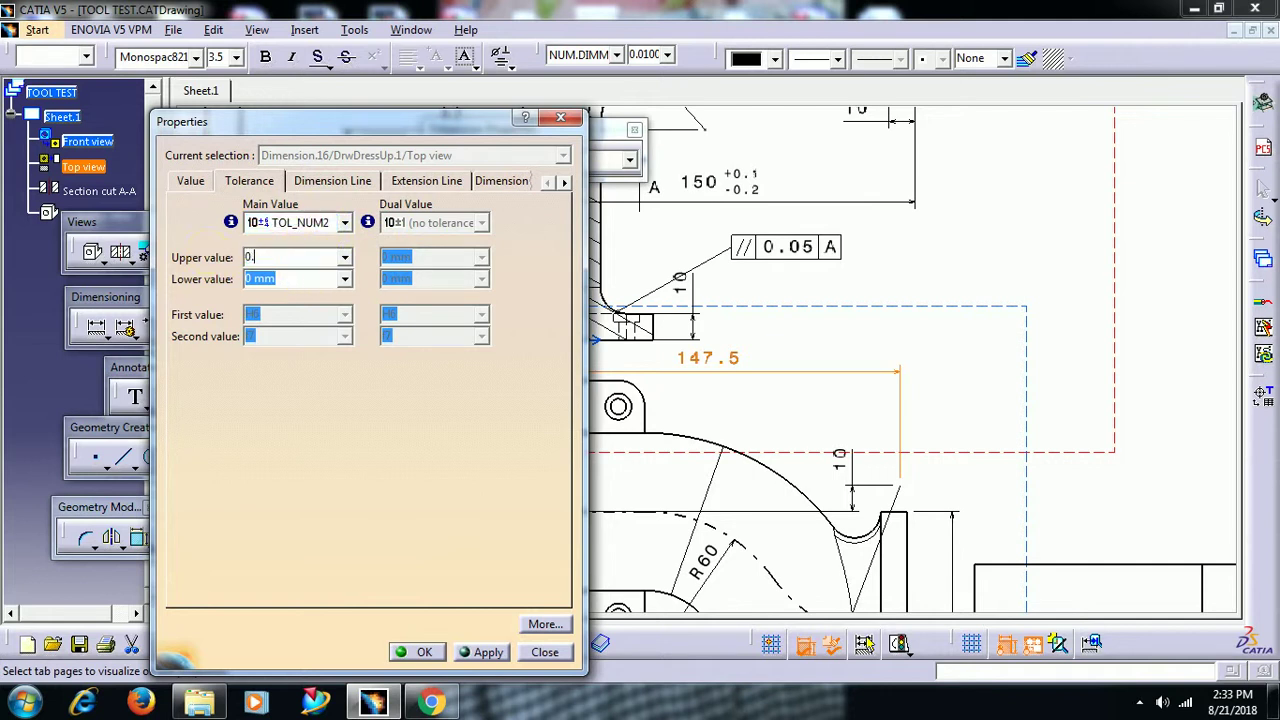
click(284, 282)
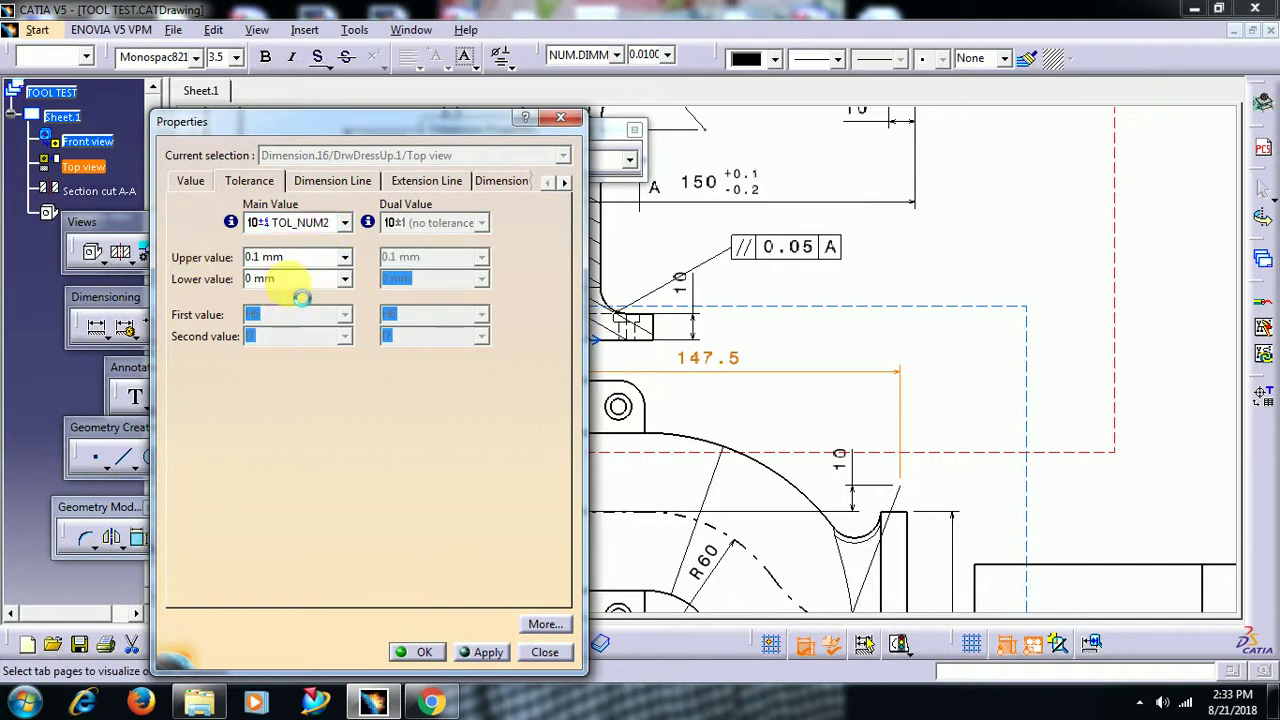
drag(302, 298, 190, 278)
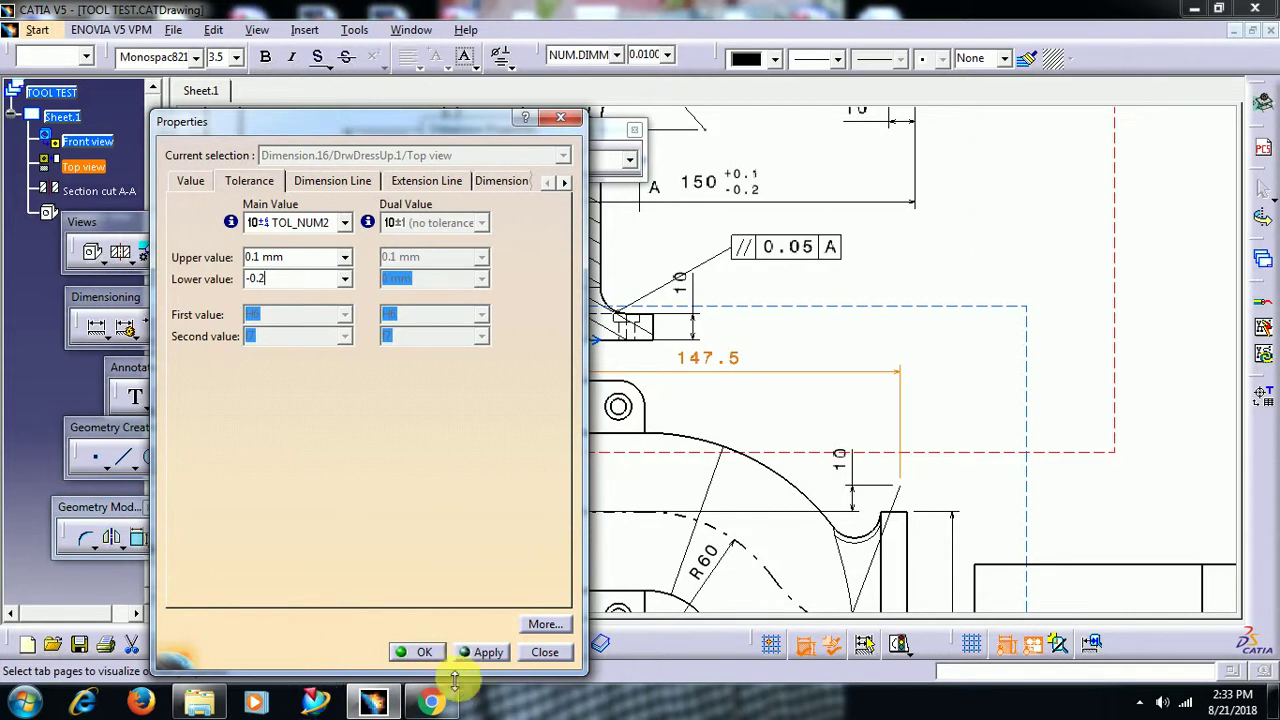
click(424, 652)
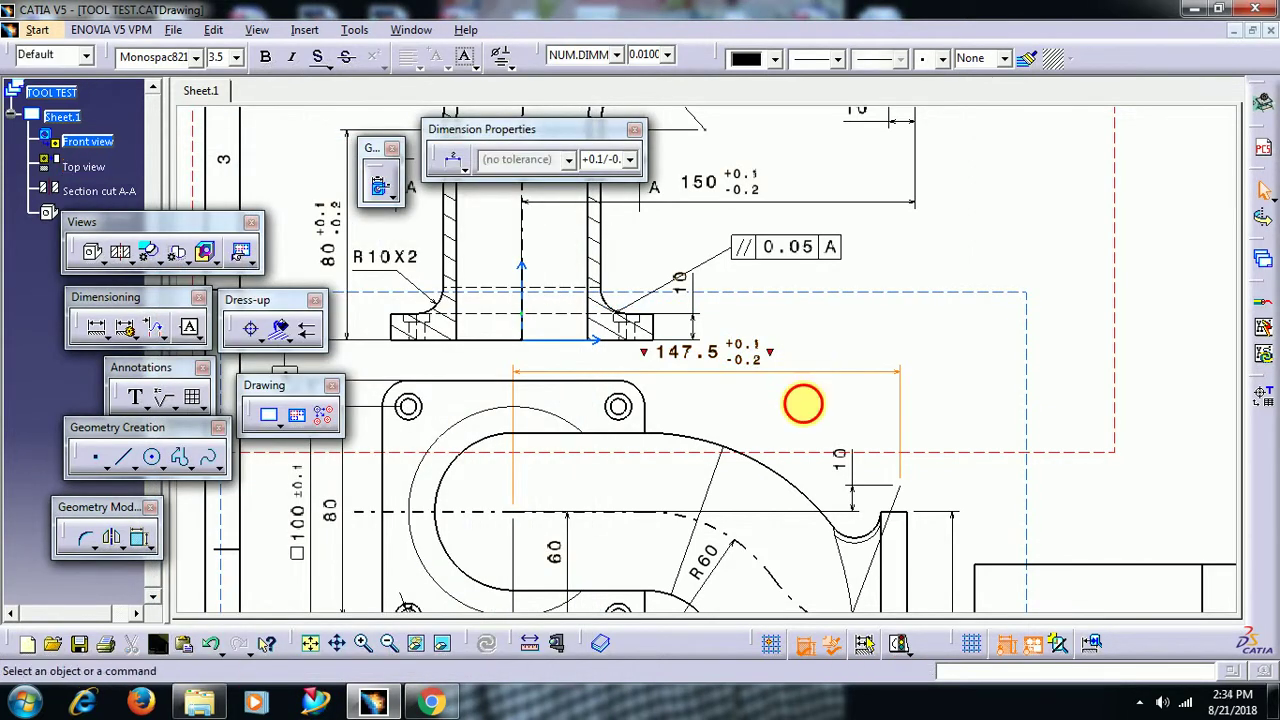
Give all the front view's dimensions a symmetric TOL_NUM2 ±0.20 tolerance
click(880, 405)
scroll(816, 420, down, 3)
scroll(815, 436, down, 3)
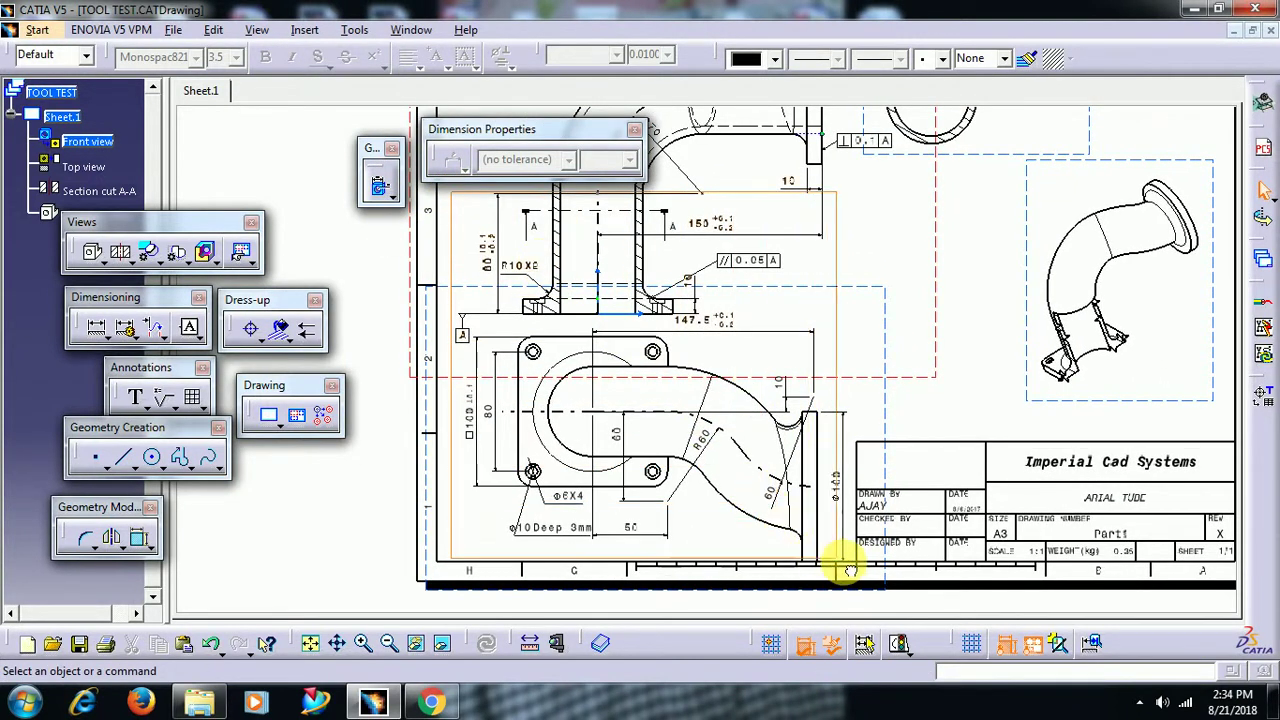
click(840, 540)
click(570, 158)
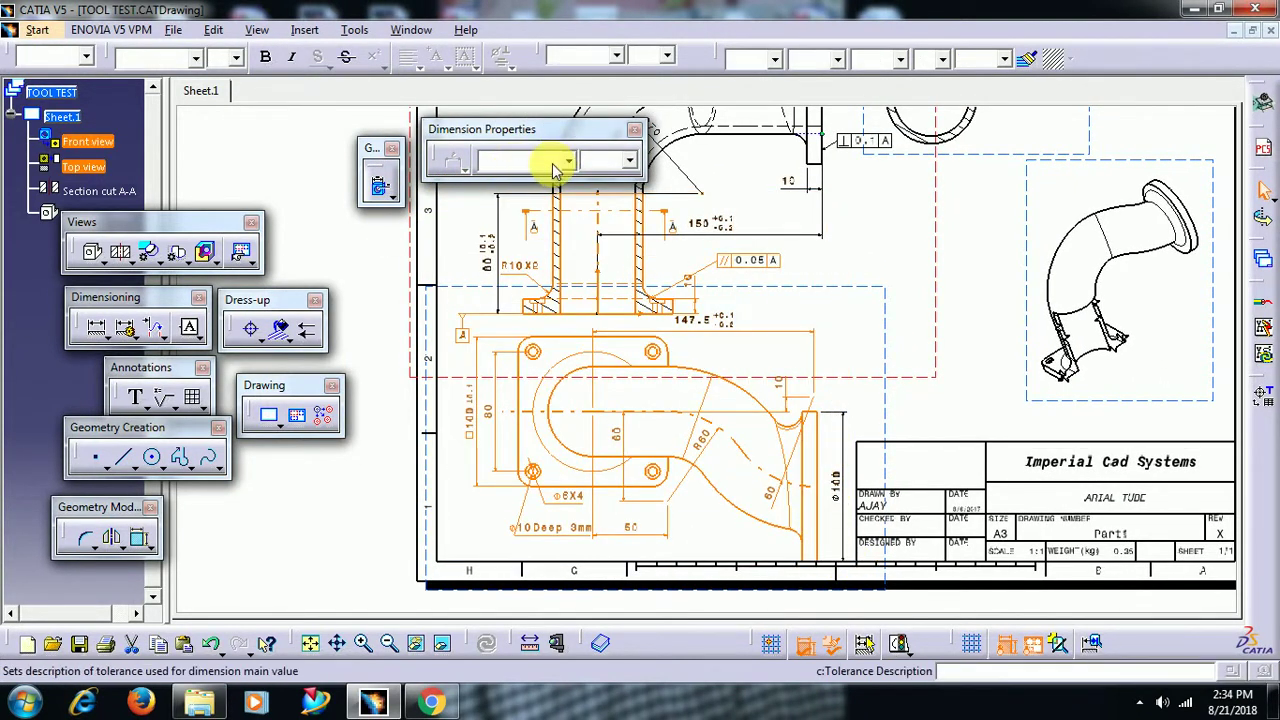
click(545, 200)
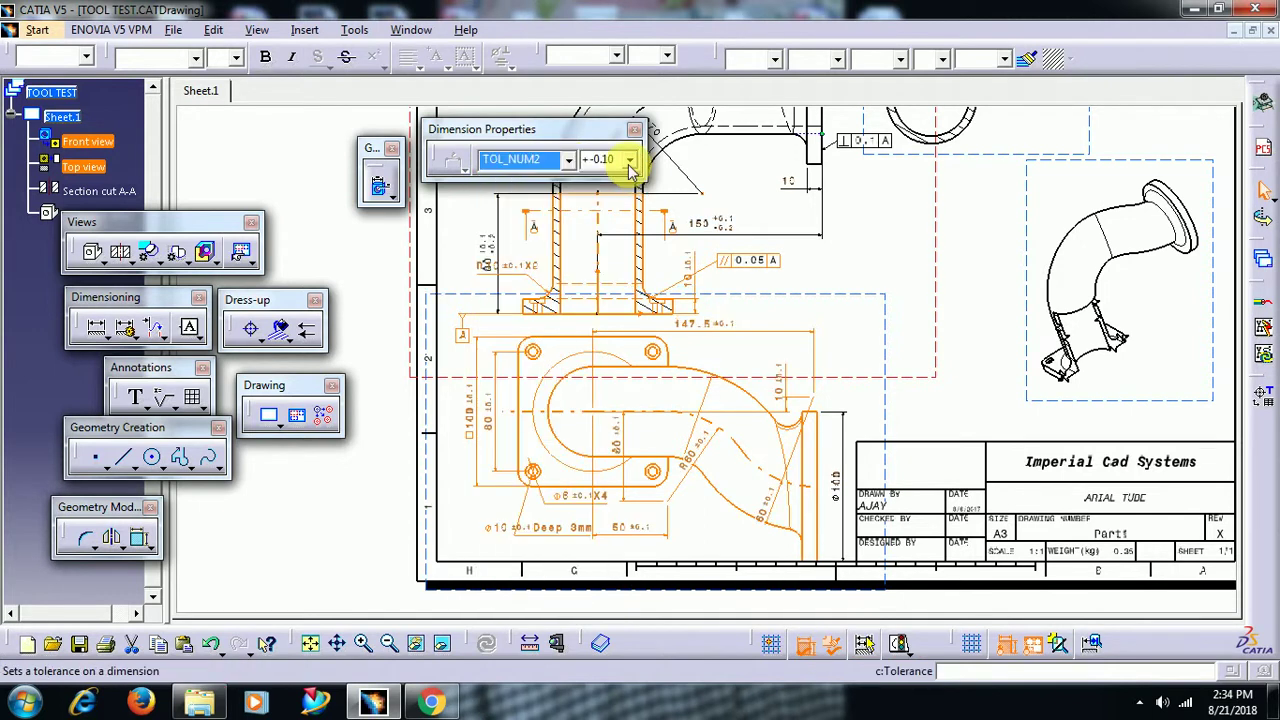
click(630, 160)
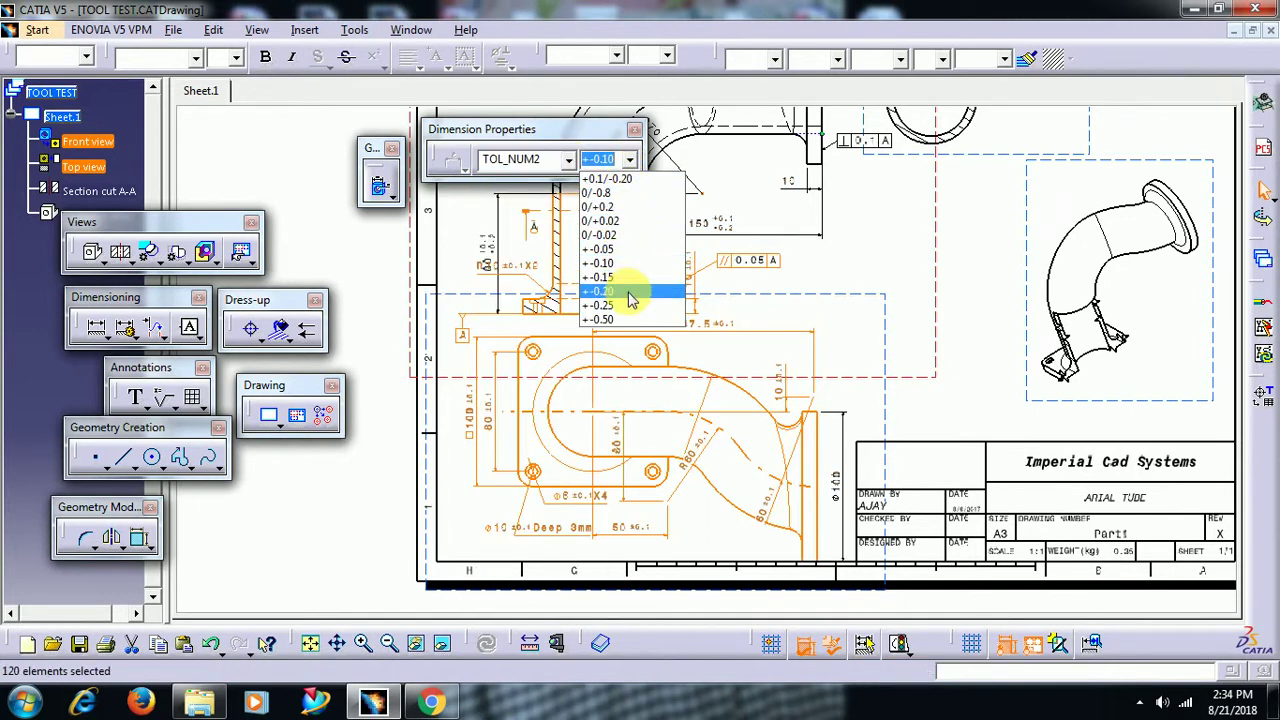
click(628, 296)
click(860, 250)
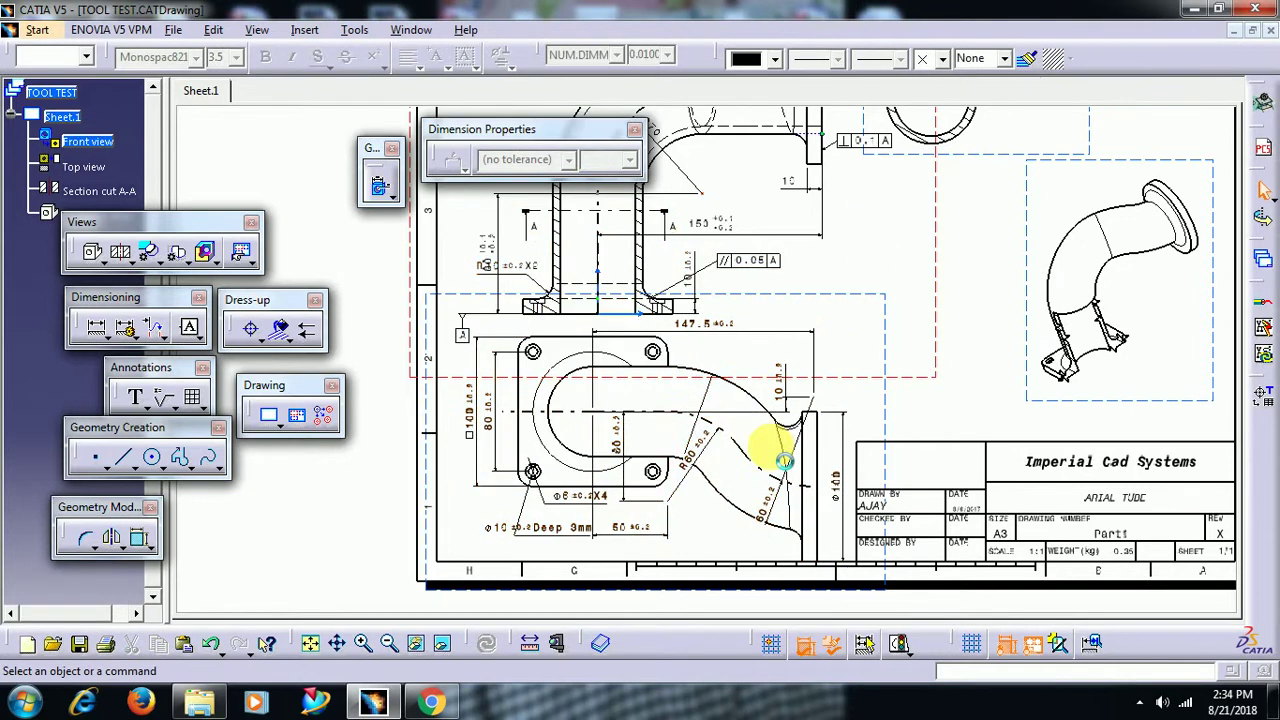
mouse_move(766, 447)
ctrl+middle_down()
mouse_move(797, 363)
mouse_move(880, 237)
ctrl+middle_up()
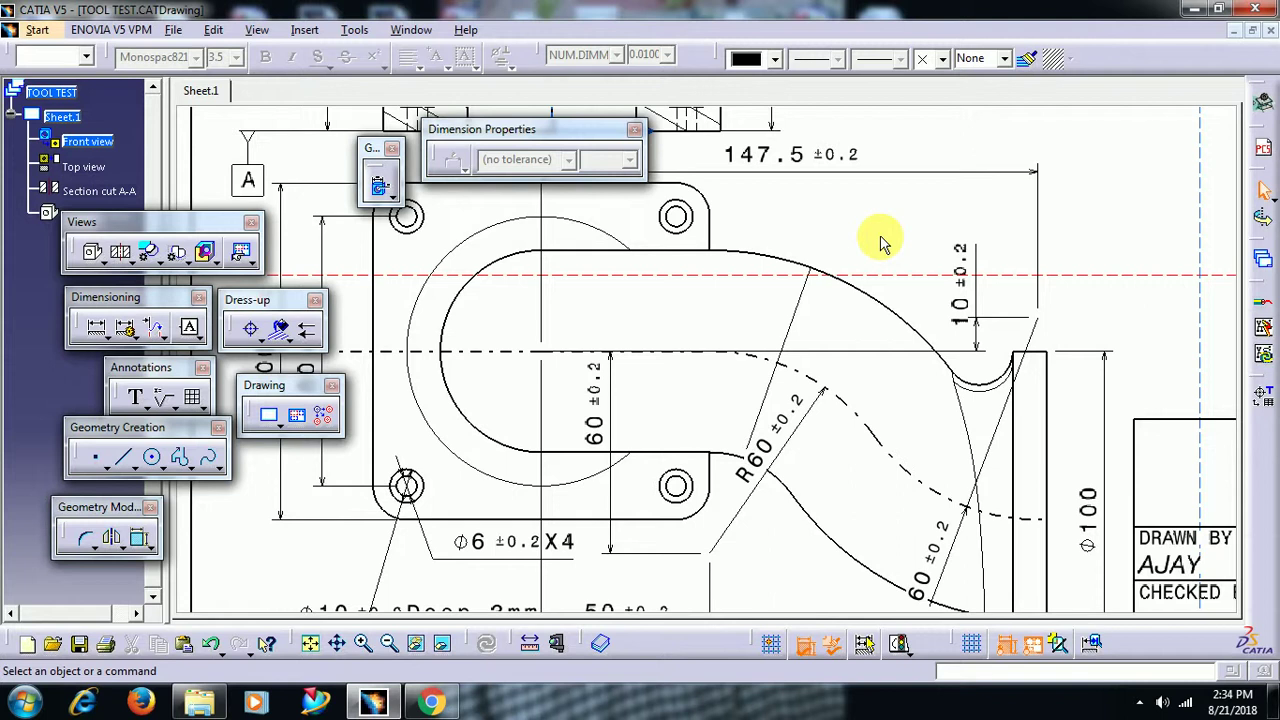
ctrl+middle_drag(751, 306, 810, 425)
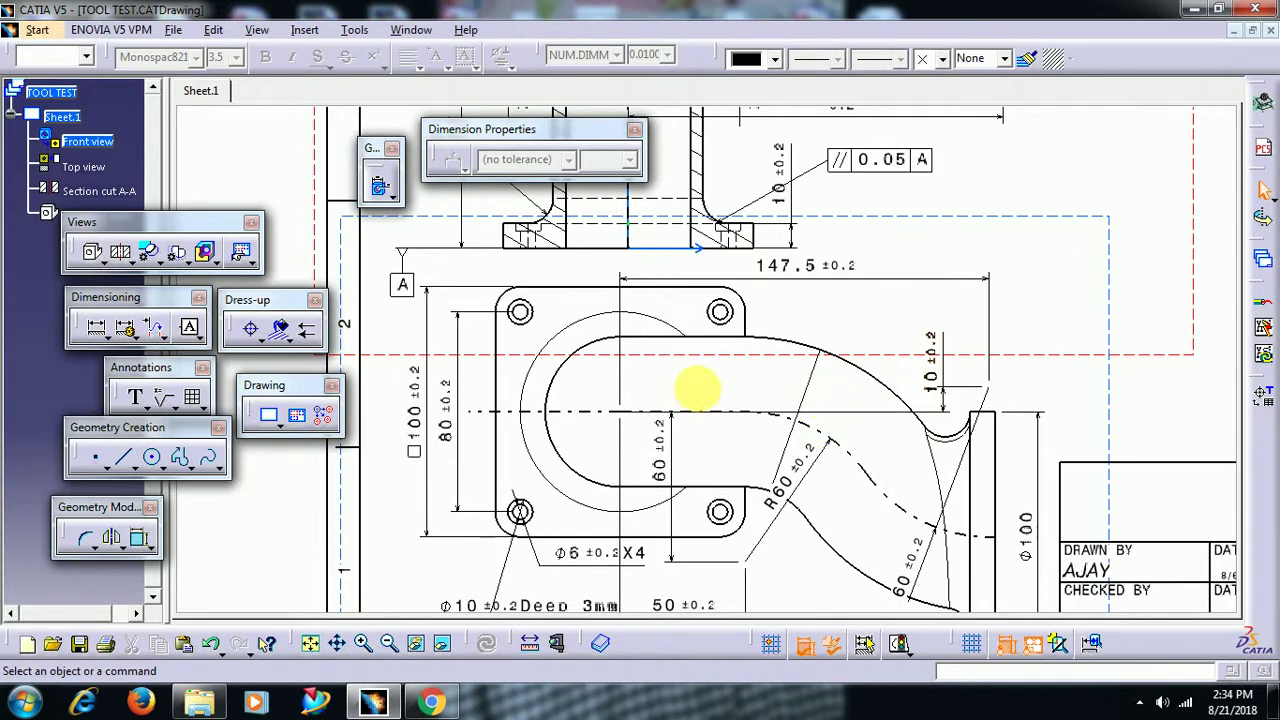
mouse_move(703, 386)
middle_down()
mouse_move(623, 449)
mouse_move(710, 366)
middle_up()
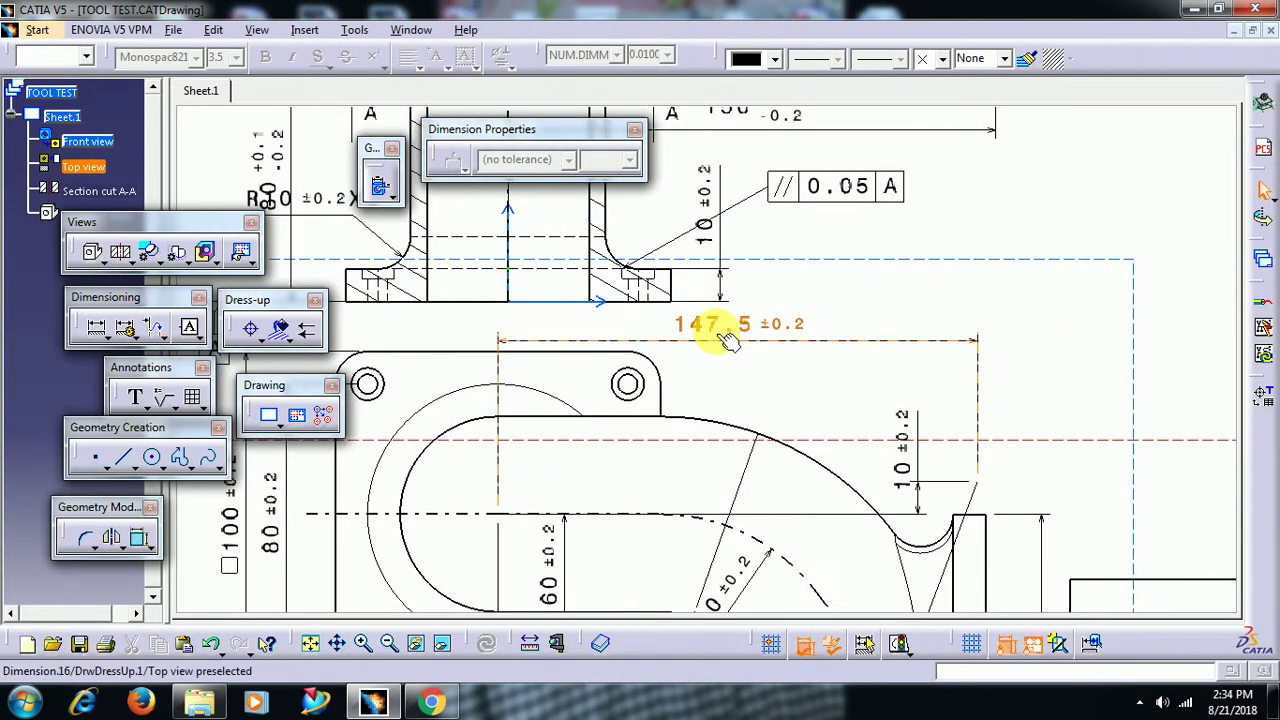
Select the 147.5 dimension and float the Numerical Properties toolbar over the drawing
click(727, 338)
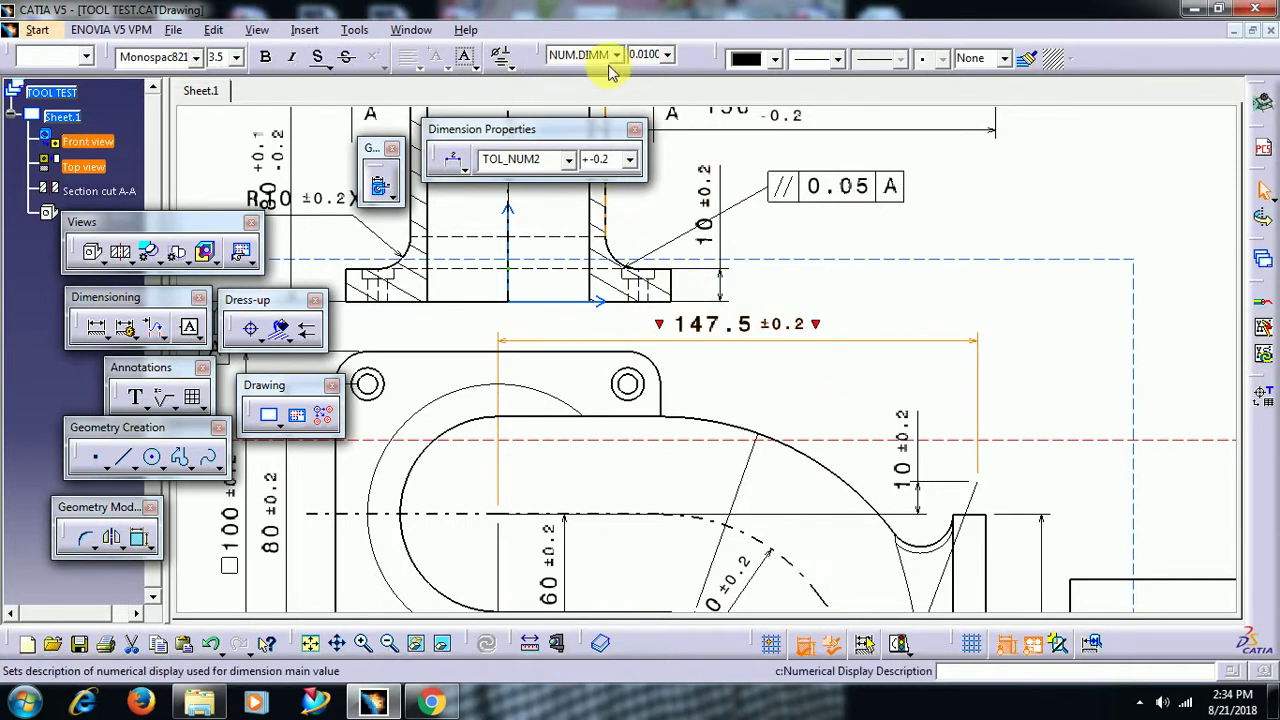
drag(540, 54, 1047, 153)
click(1050, 229)
Switch the 147.5 dimension to inches at 0.001 precision, making it read 5.807 ±0.008
click(778, 326)
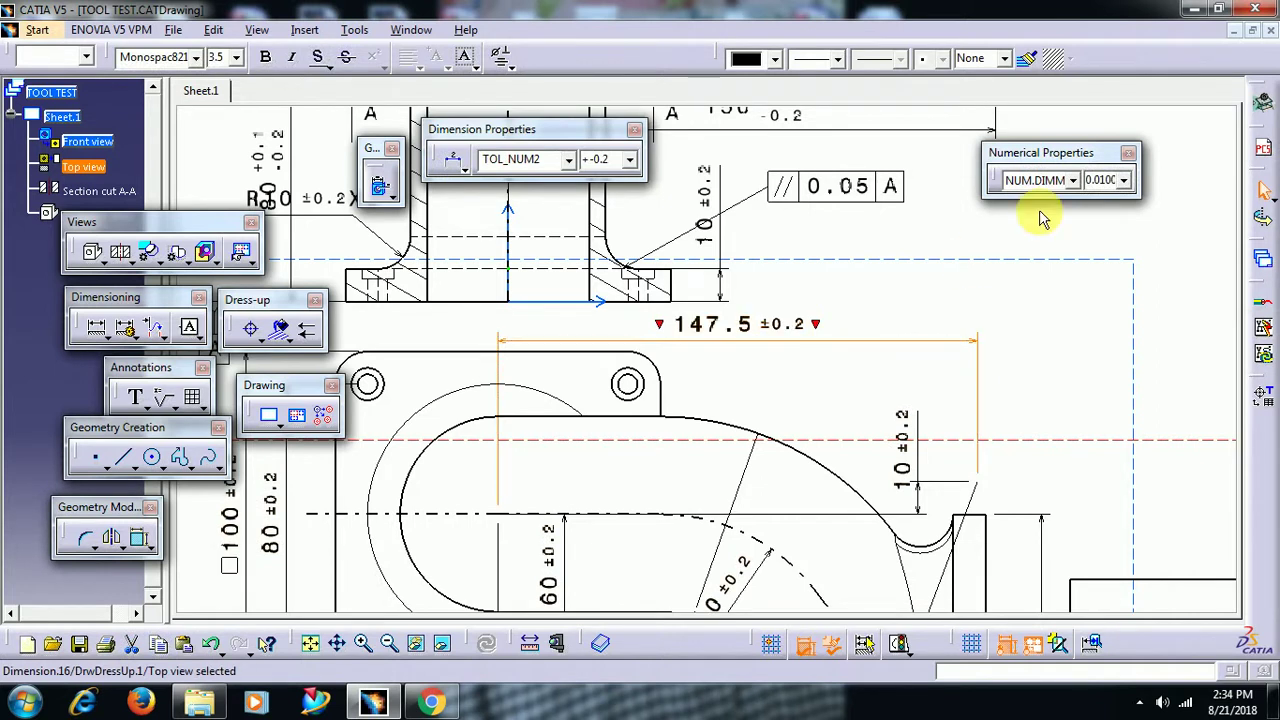
click(1070, 180)
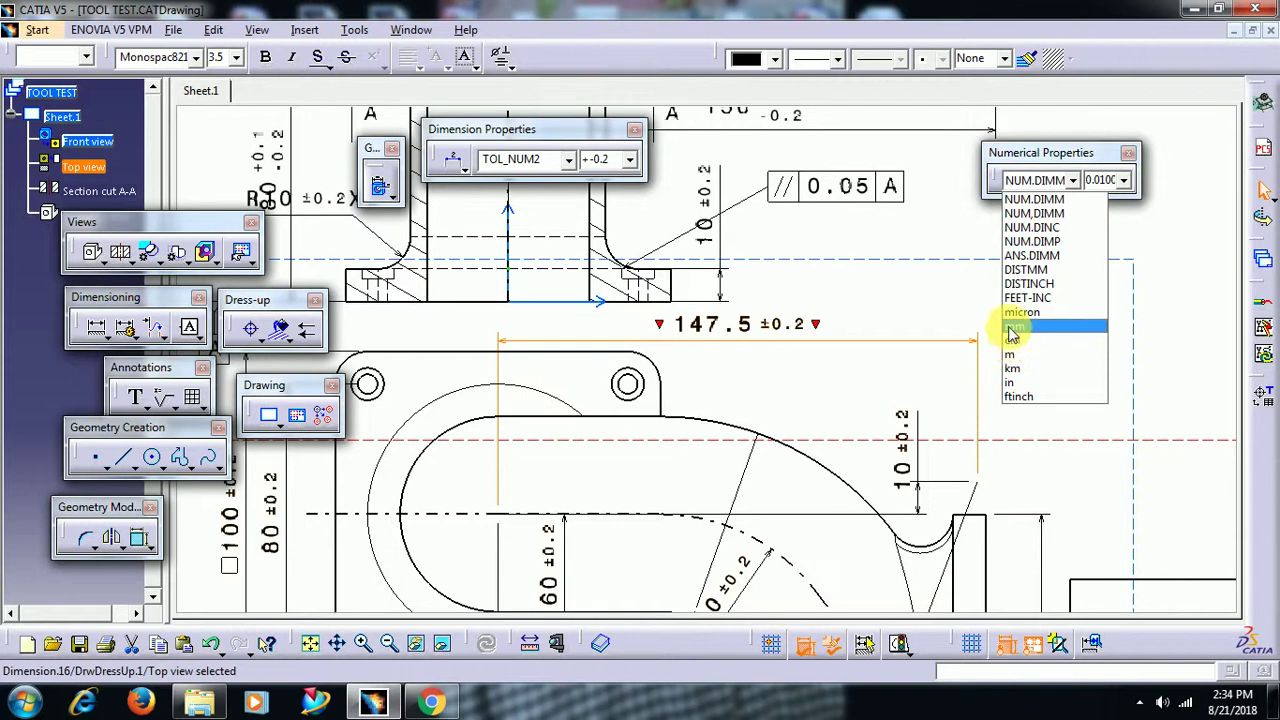
click(1018, 386)
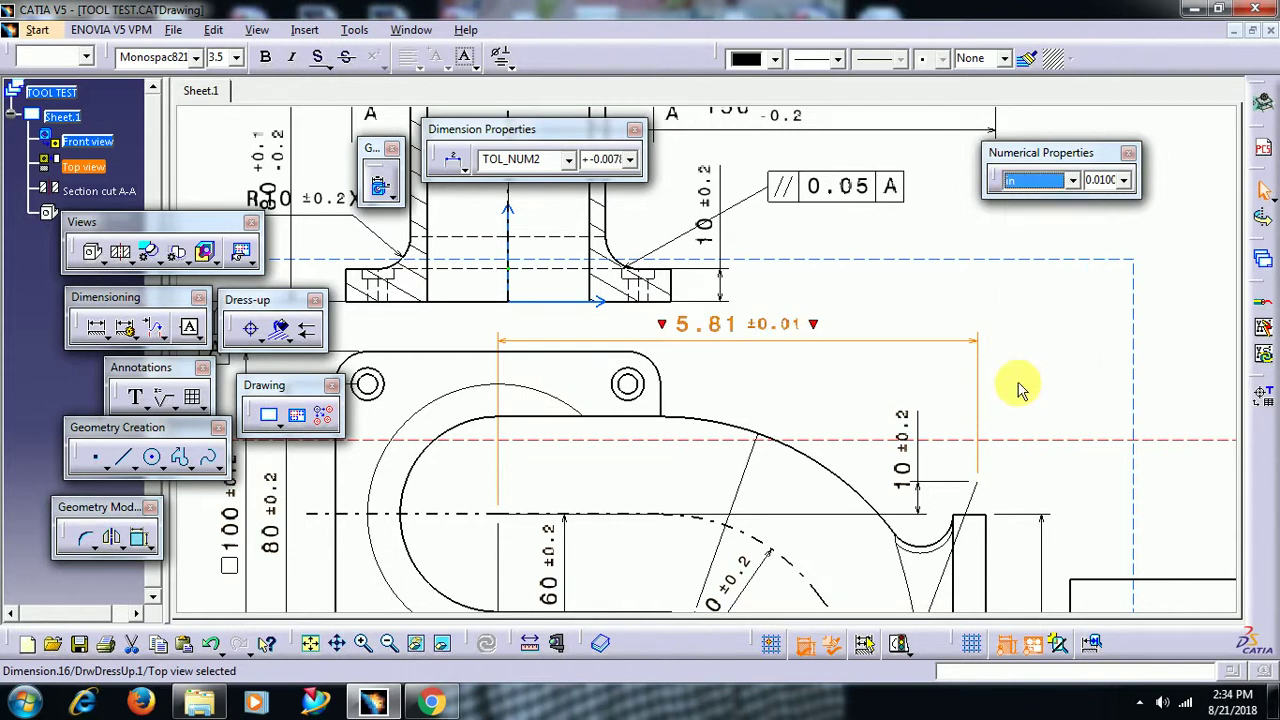
click(1124, 180)
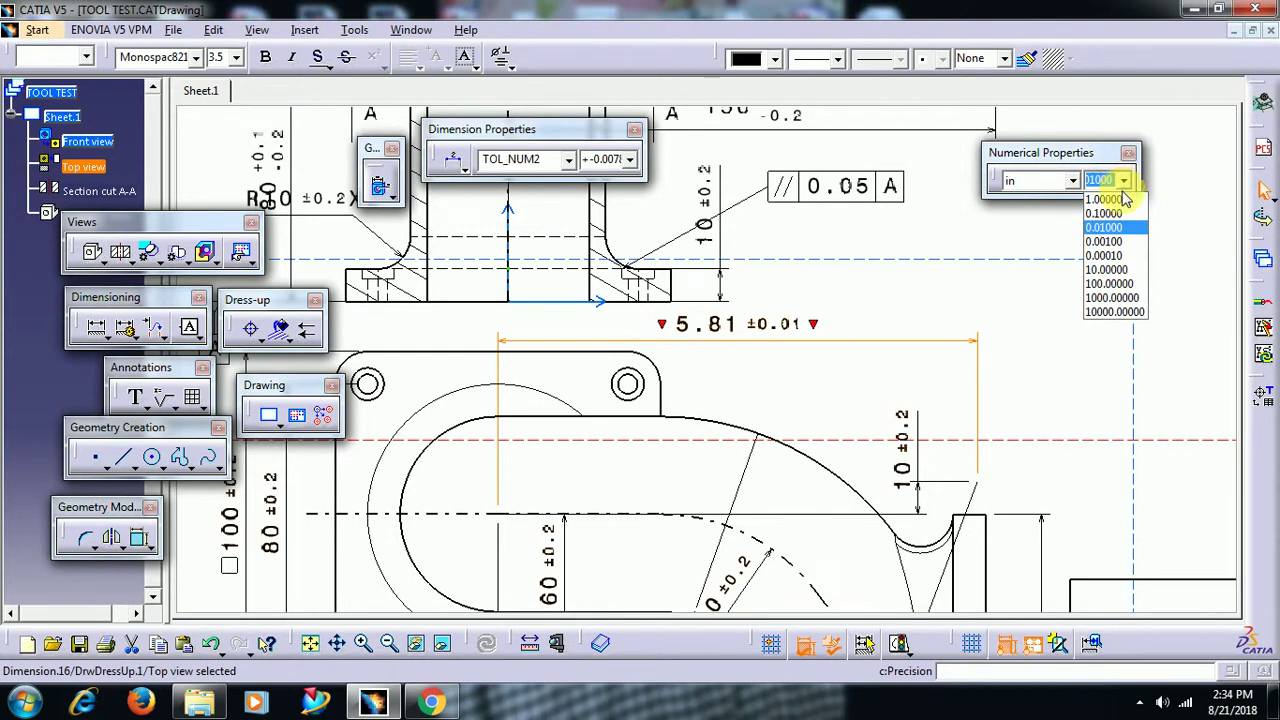
click(1116, 243)
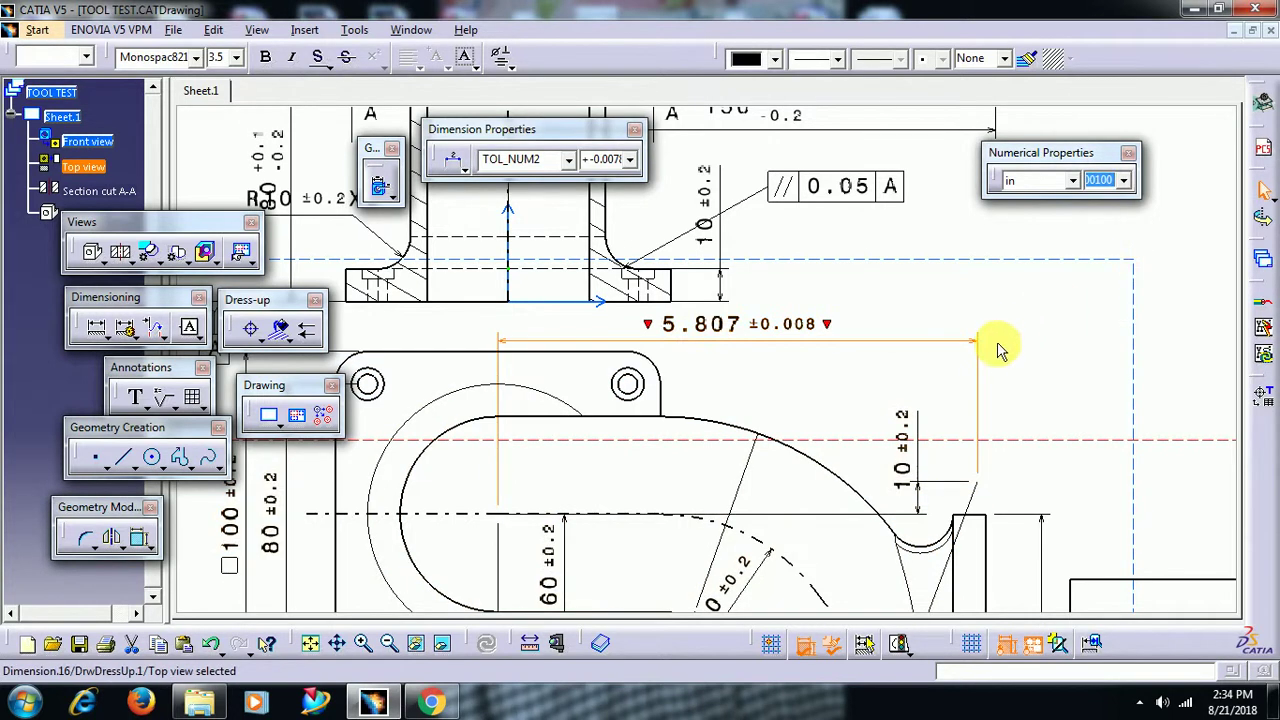
click(1007, 307)
ctrl+middle_drag(1008, 303, 1008, 371)
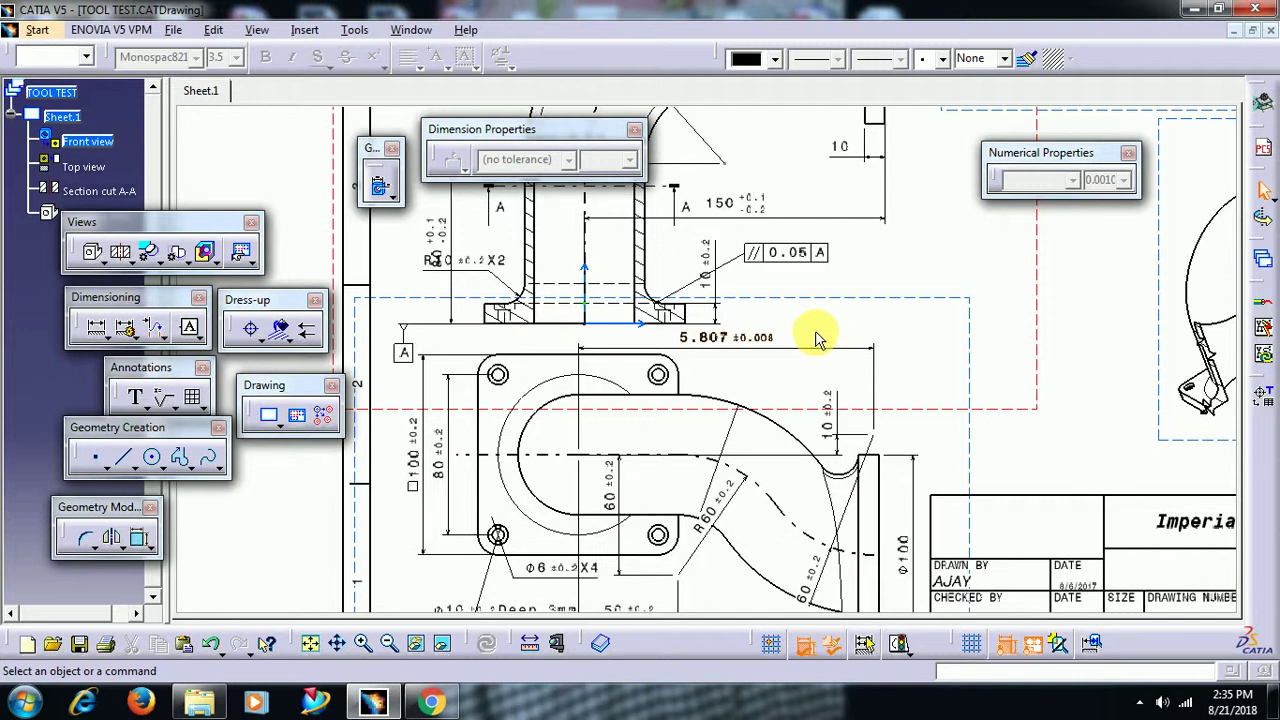
Select all views and switch their dimensions to inches, e.g. 3.94 ±0.01 and R0.39 ±0.01
scroll(760, 345, up, 3)
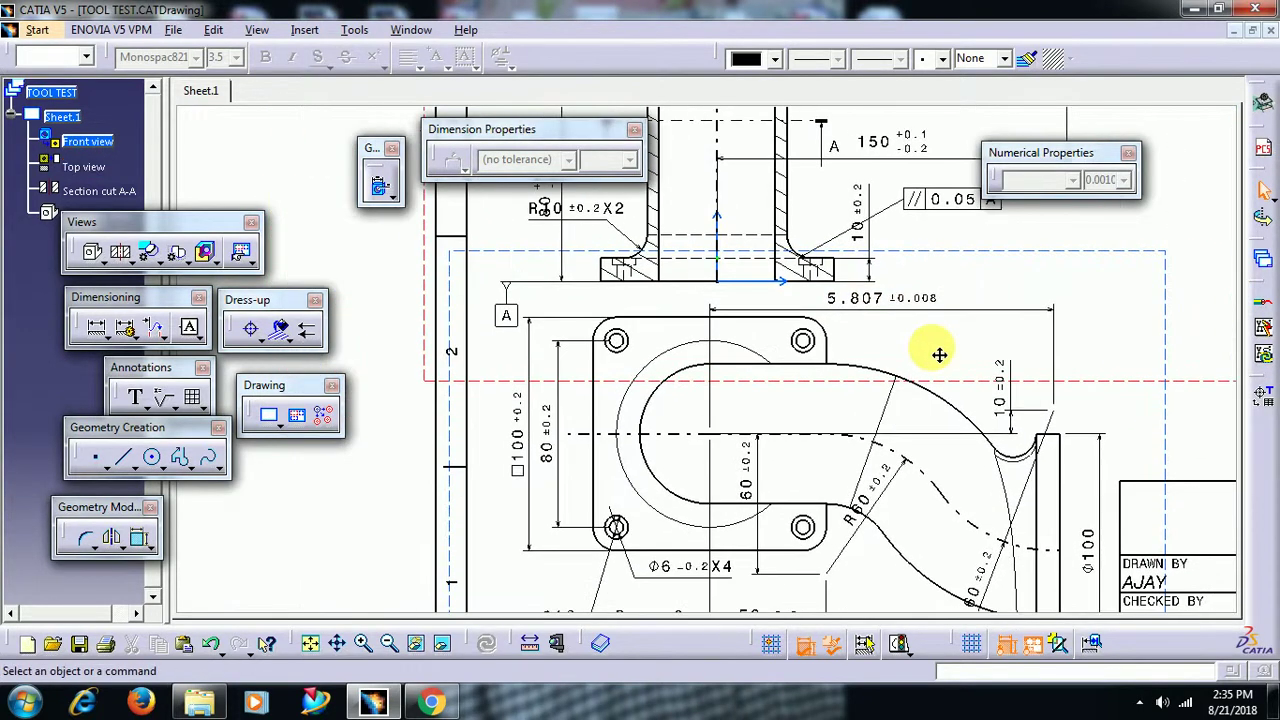
mouse_move(945, 327)
middle_down()
mouse_move(947, 370)
mouse_move(951, 323)
mouse_move(909, 366)
middle_up()
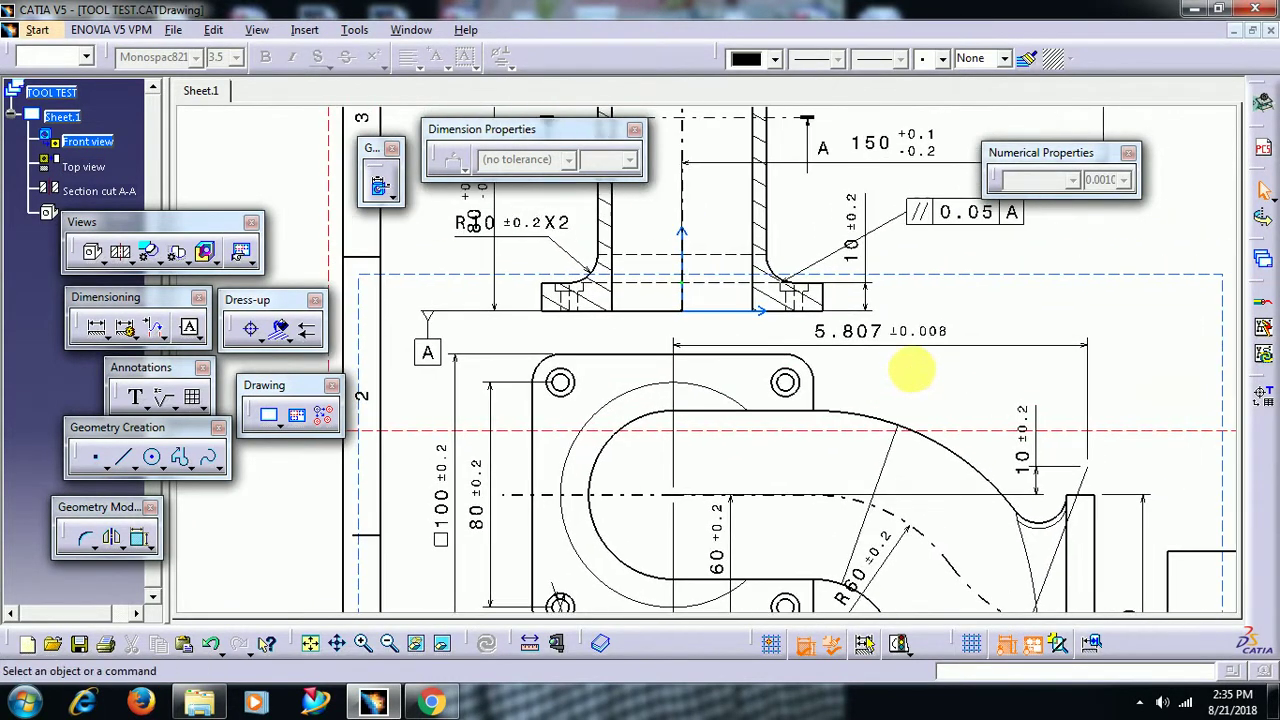
middle_drag(650, 371, 663, 508)
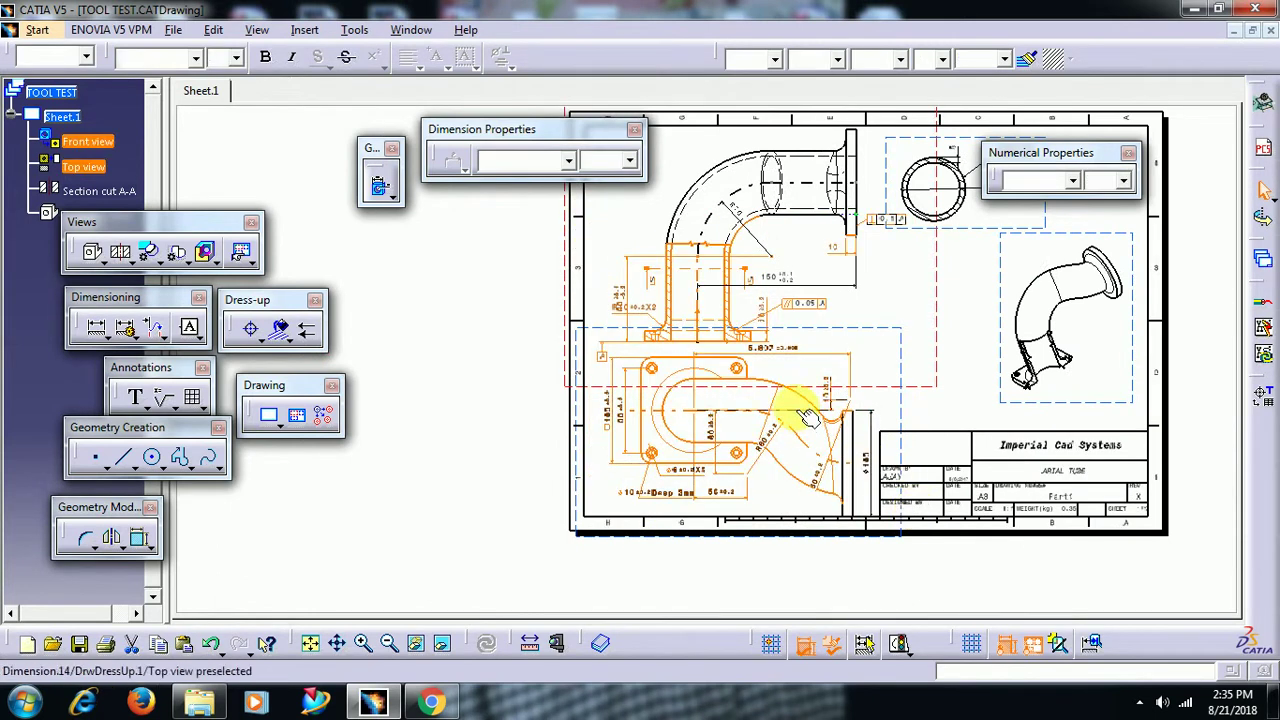
mouse_move(871, 400)
middle_down()
mouse_move(883, 380)
mouse_move(843, 330)
middle_up()
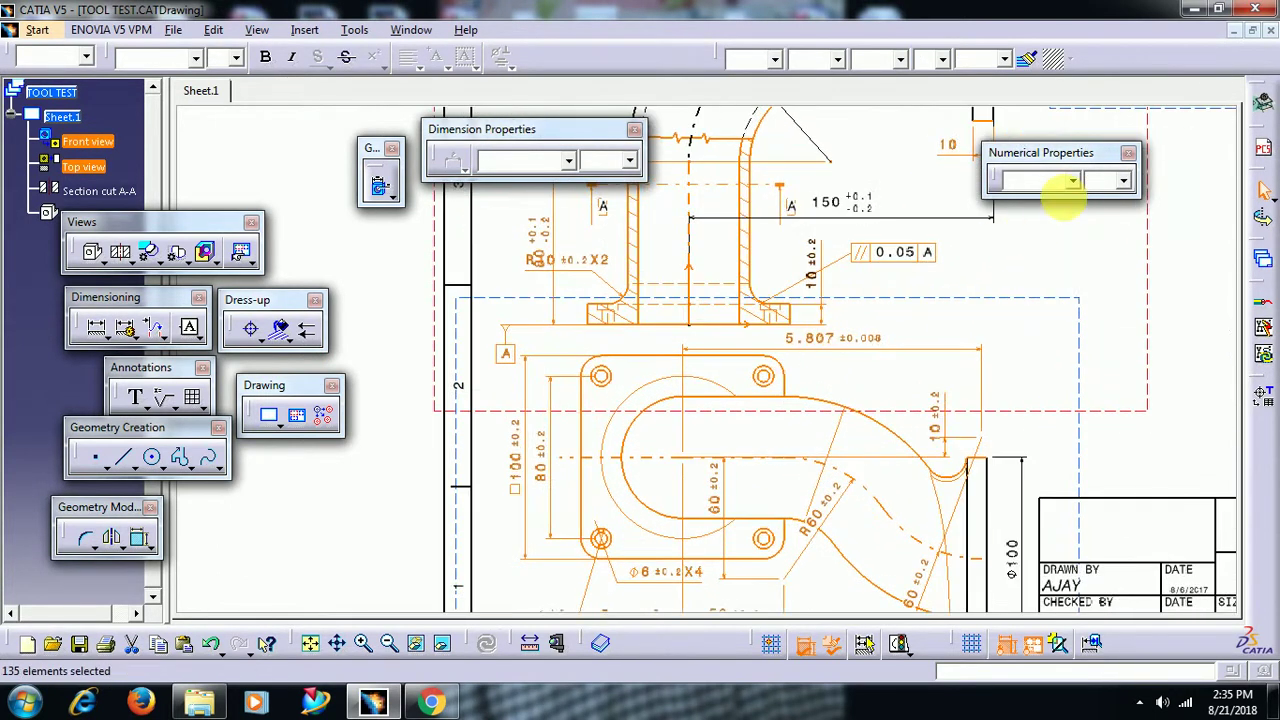
click(1072, 180)
click(1045, 467)
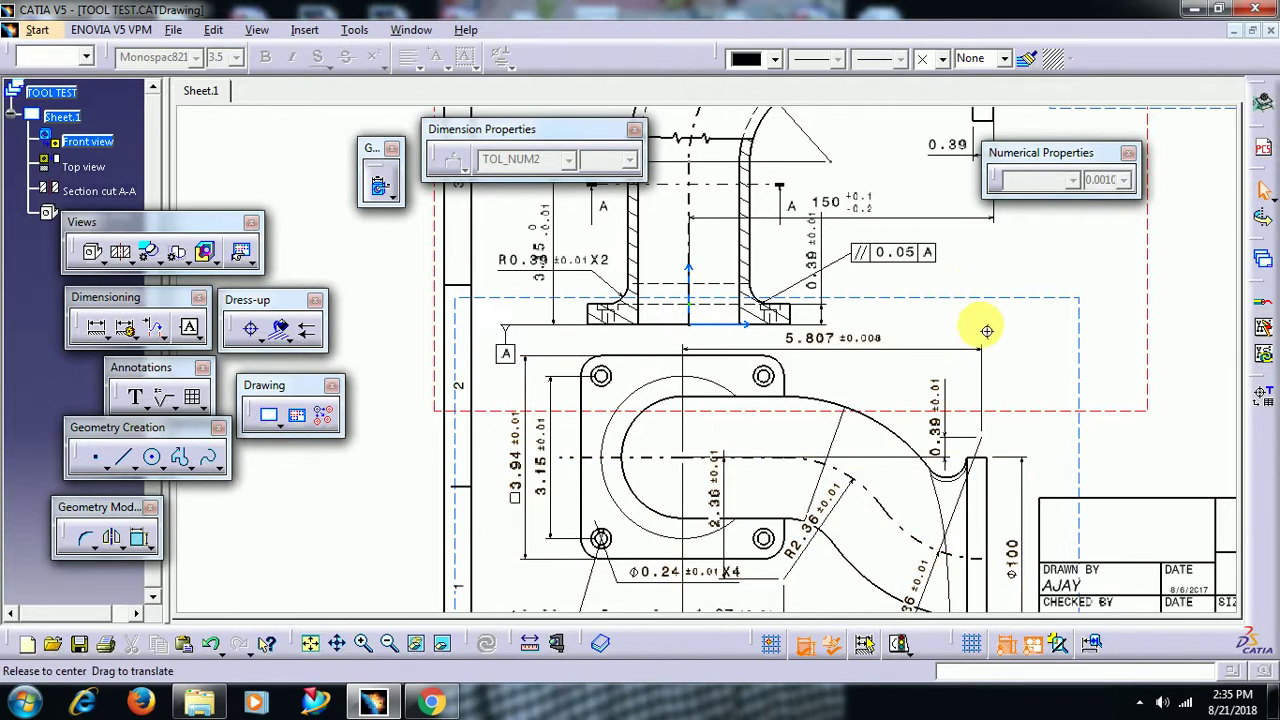
scroll(980, 300, up, 3)
middle_drag(916, 357, 900, 355)
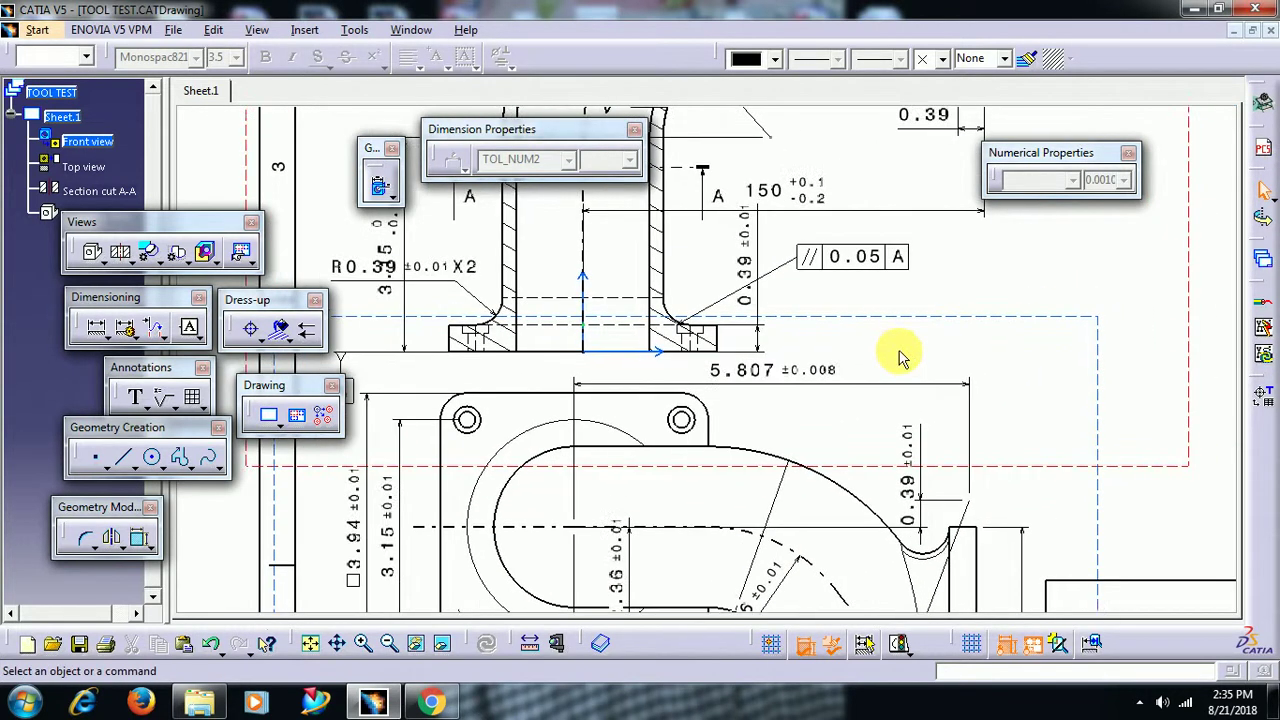
Select the 5.807 dimension and float the Text Properties toolbar beside the drawing
click(762, 373)
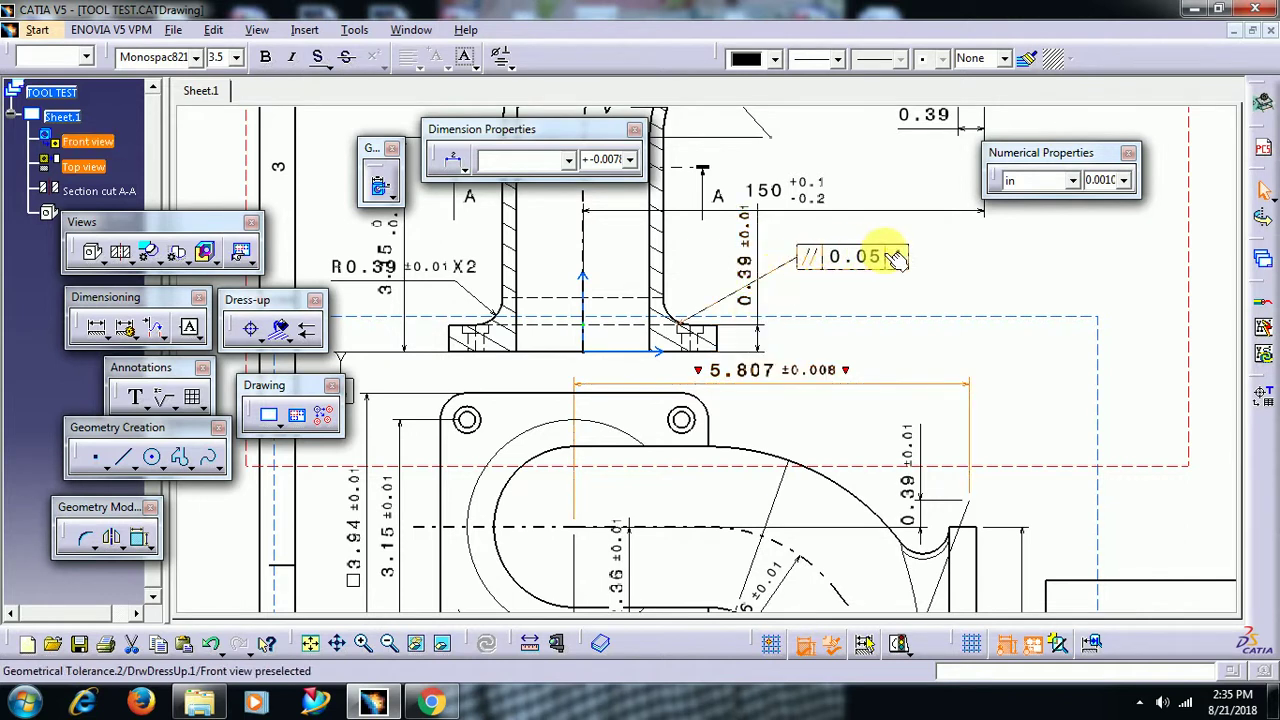
click(884, 322)
click(748, 380)
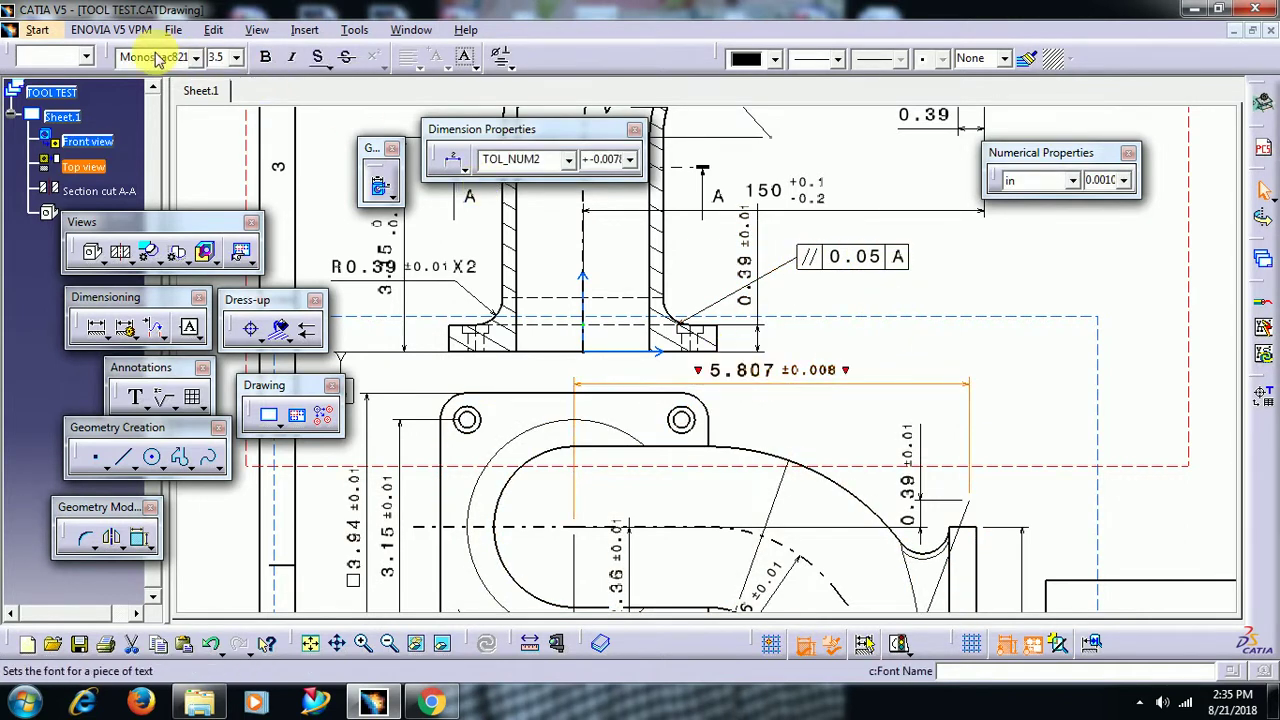
drag(248, 130, 829, 257)
click(948, 378)
mouse_move(929, 371)
middle_down()
mouse_move(894, 437)
mouse_move(663, 466)
middle_up()
Enlarge the 5.807 dimension text, then undo to restore text size 3.5
click(627, 457)
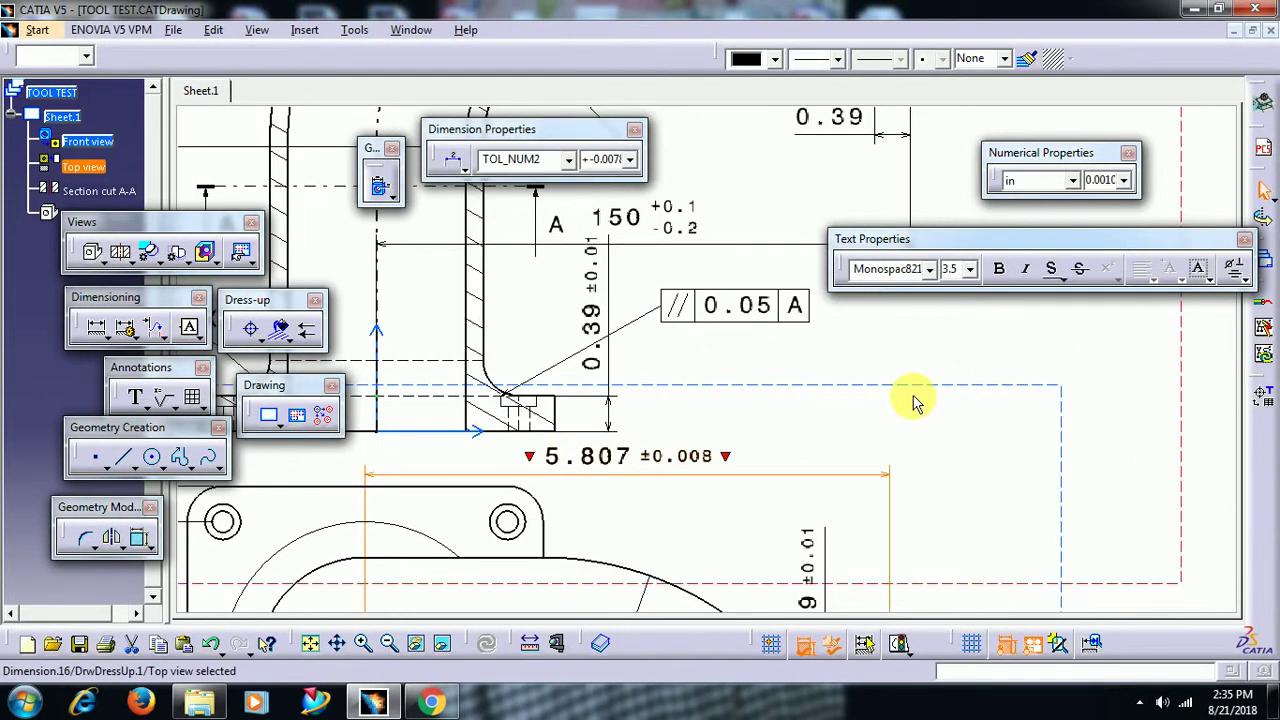
click(969, 270)
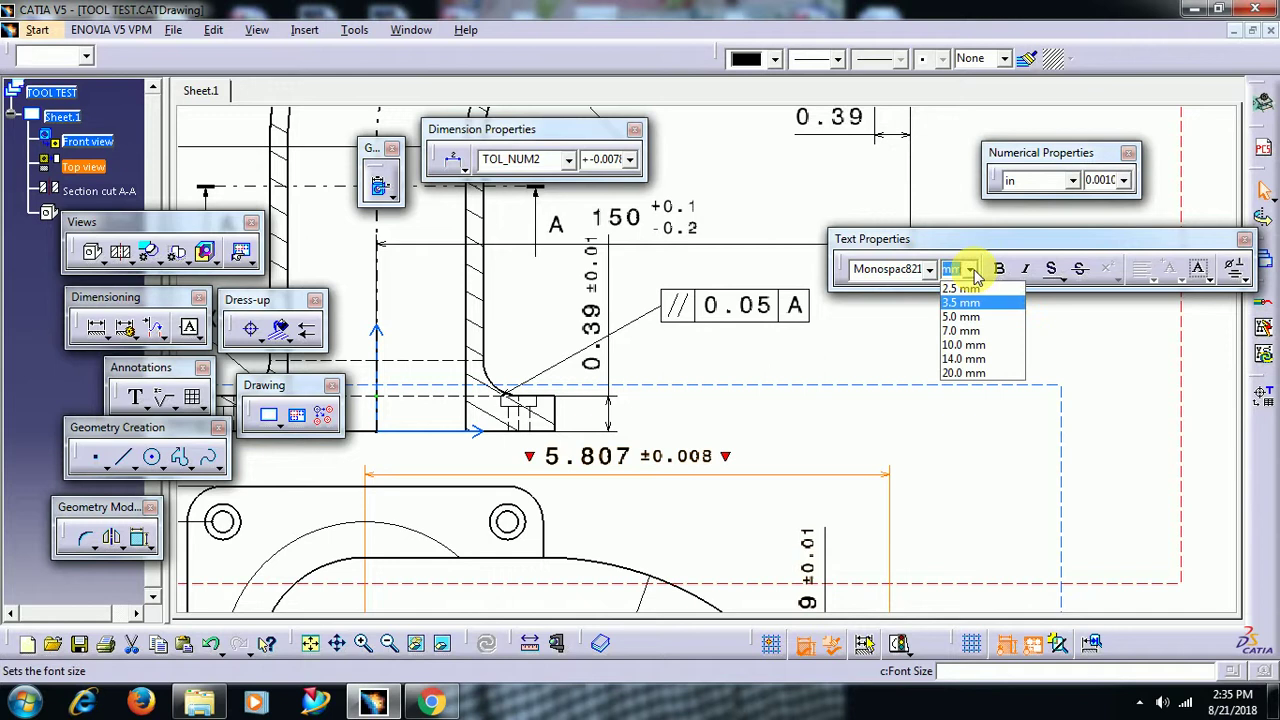
click(975, 330)
click(948, 408)
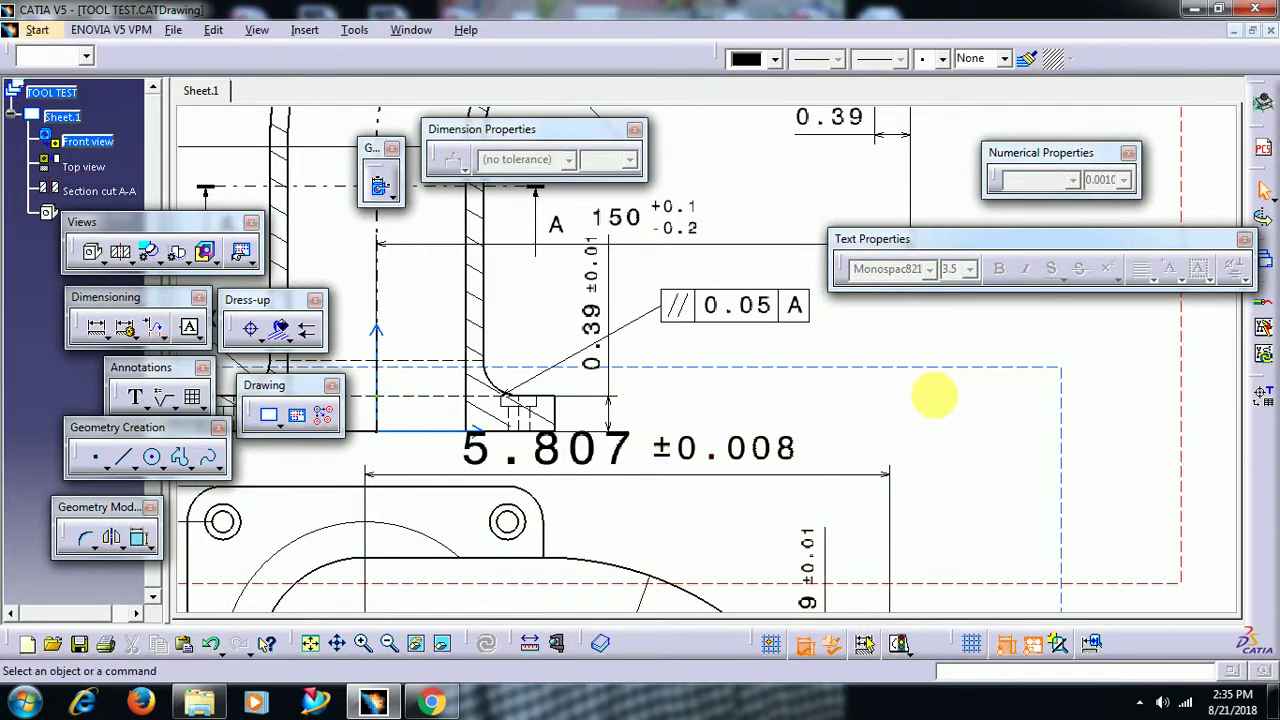
click(935, 397)
key(ctrl+z)
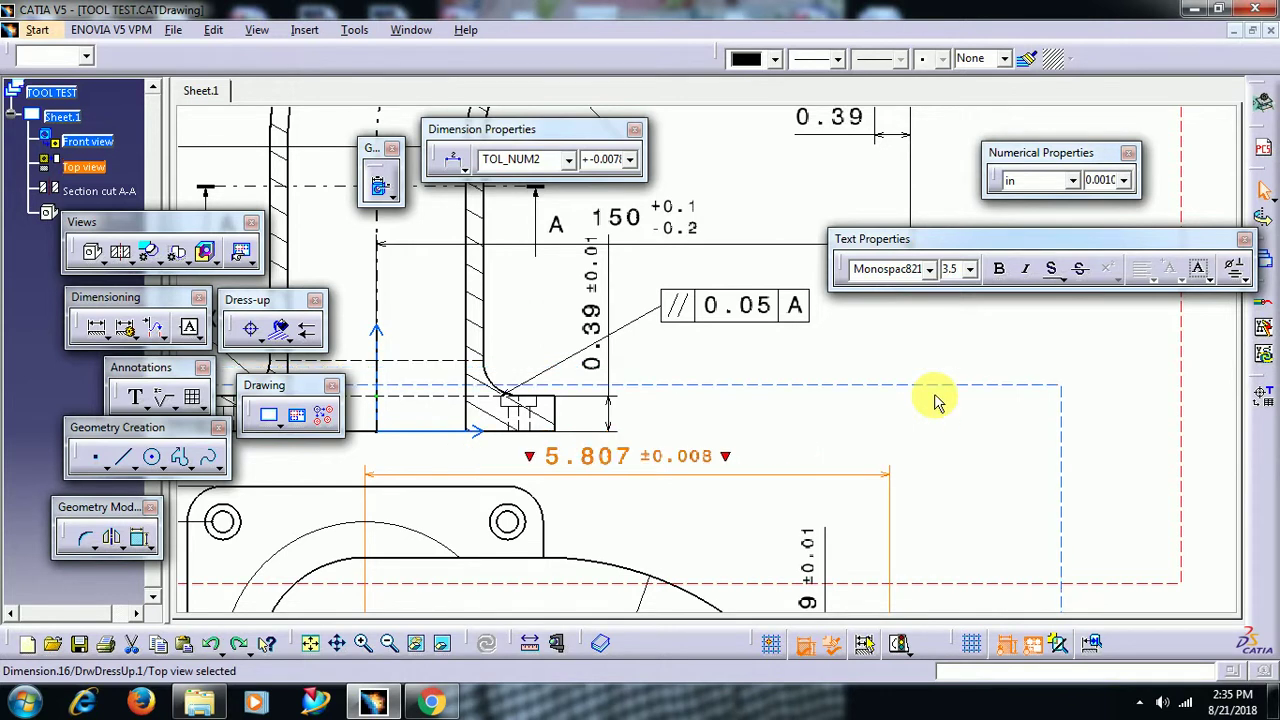
Reselect the 5.807 dimension to verify its TOL_NUM2 tolerance and inch units
click(882, 436)
click(700, 458)
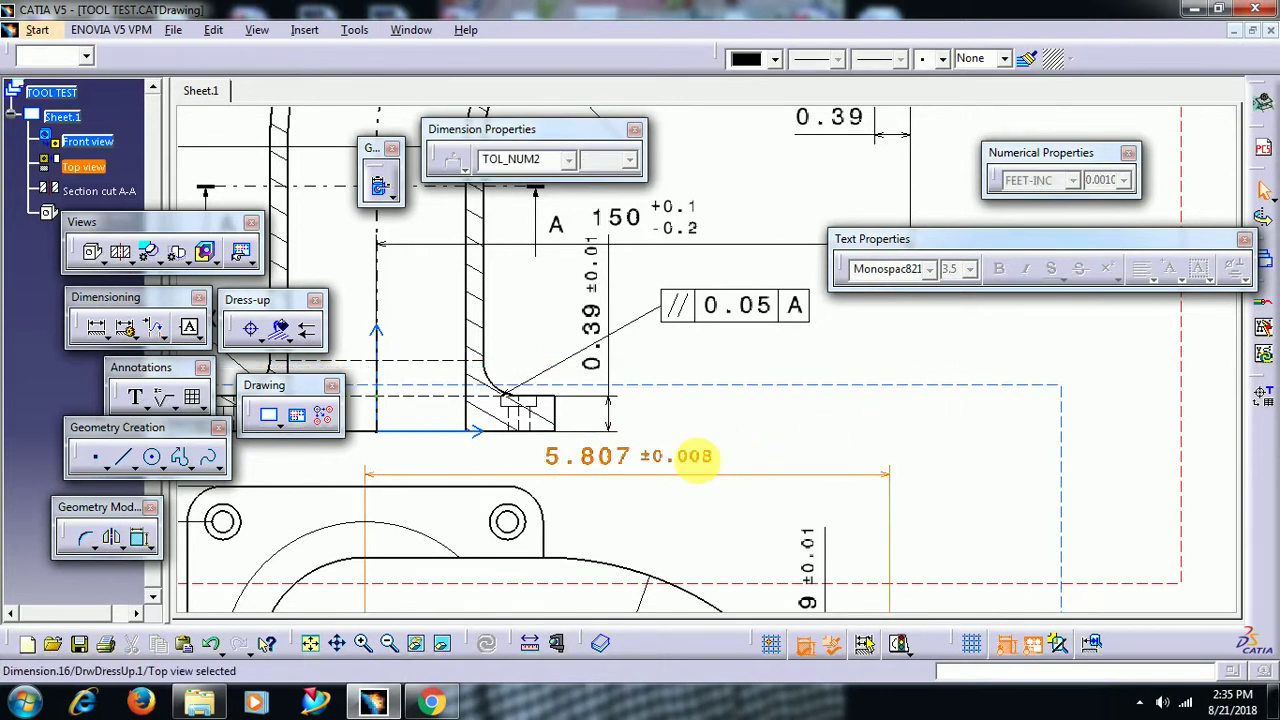
click(949, 412)
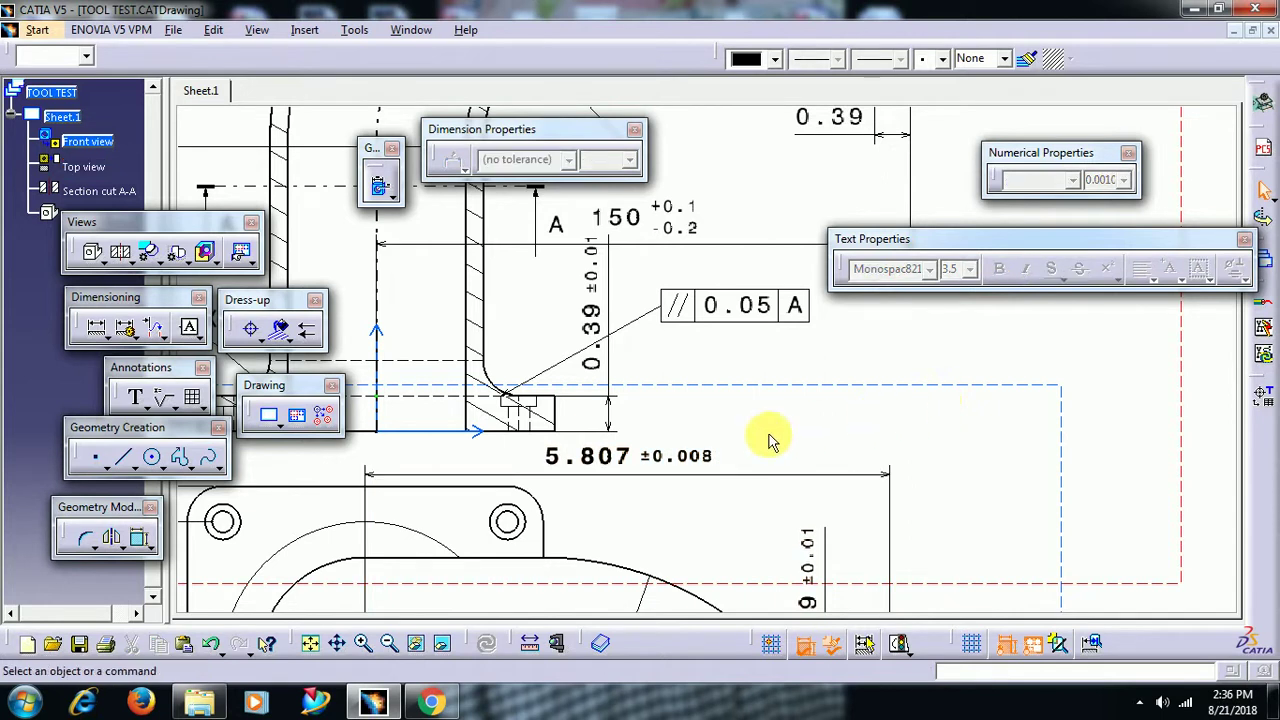
click(885, 392)
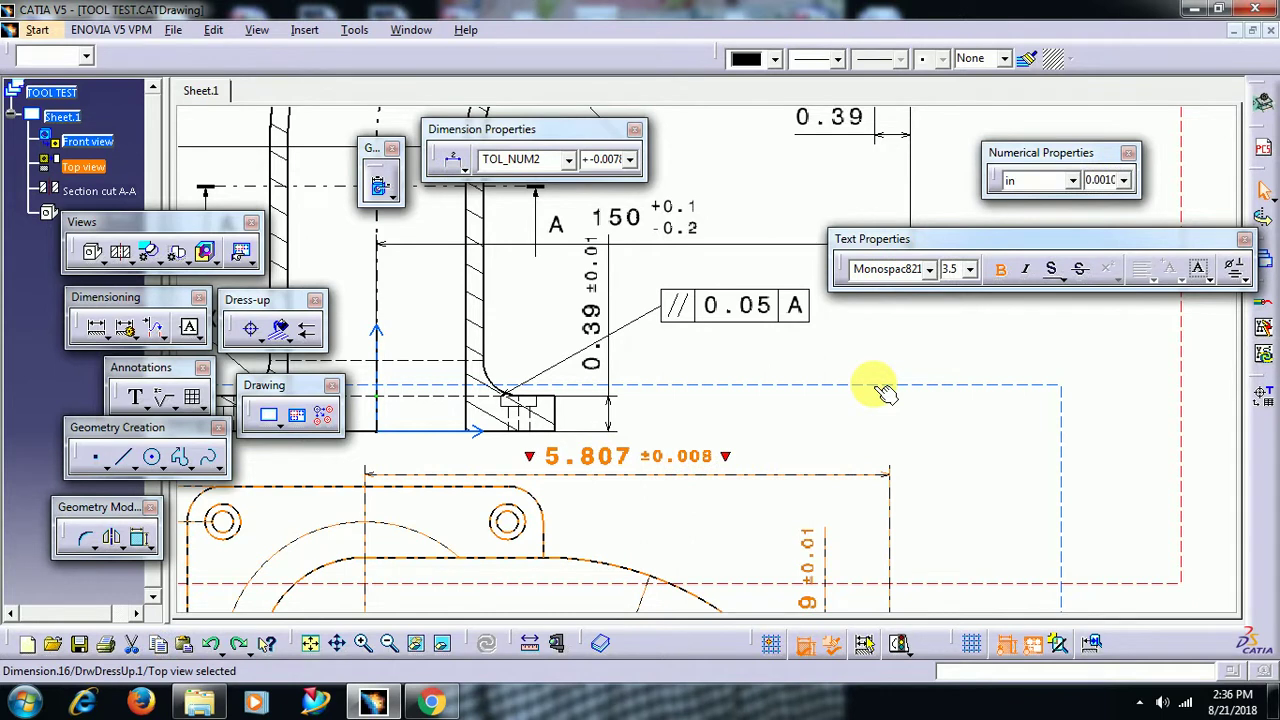
click(771, 414)
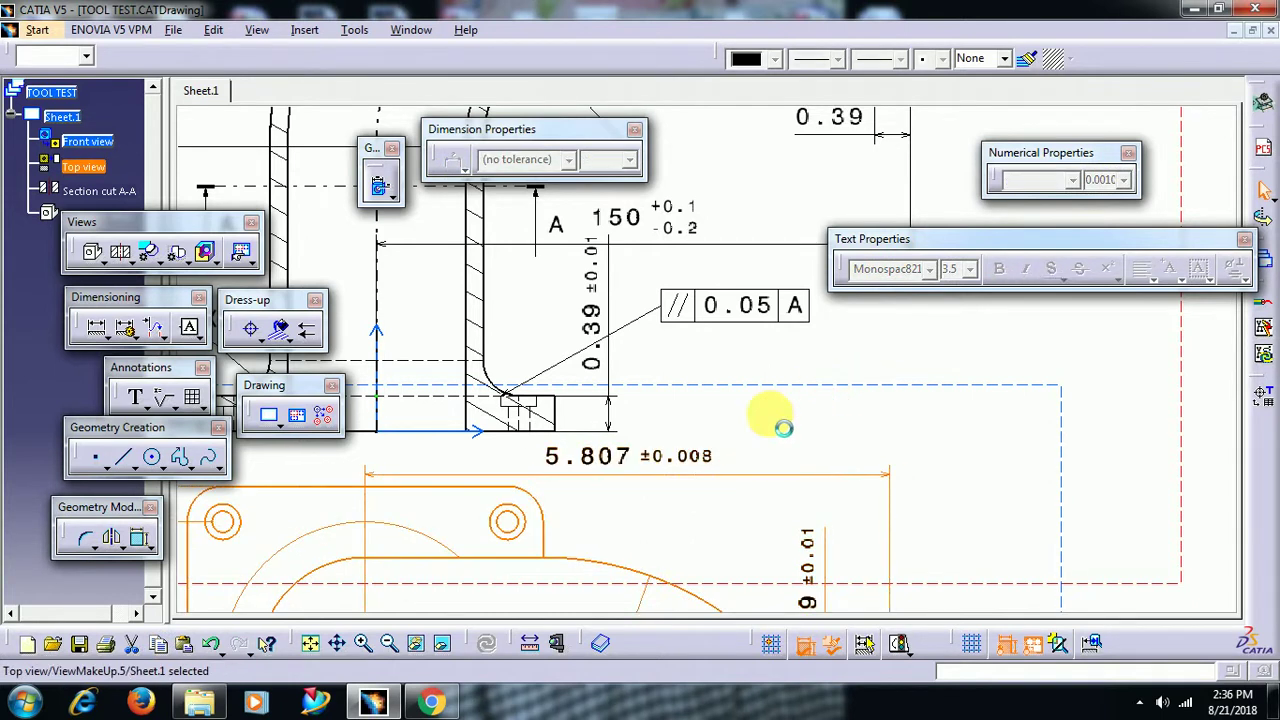
click(667, 457)
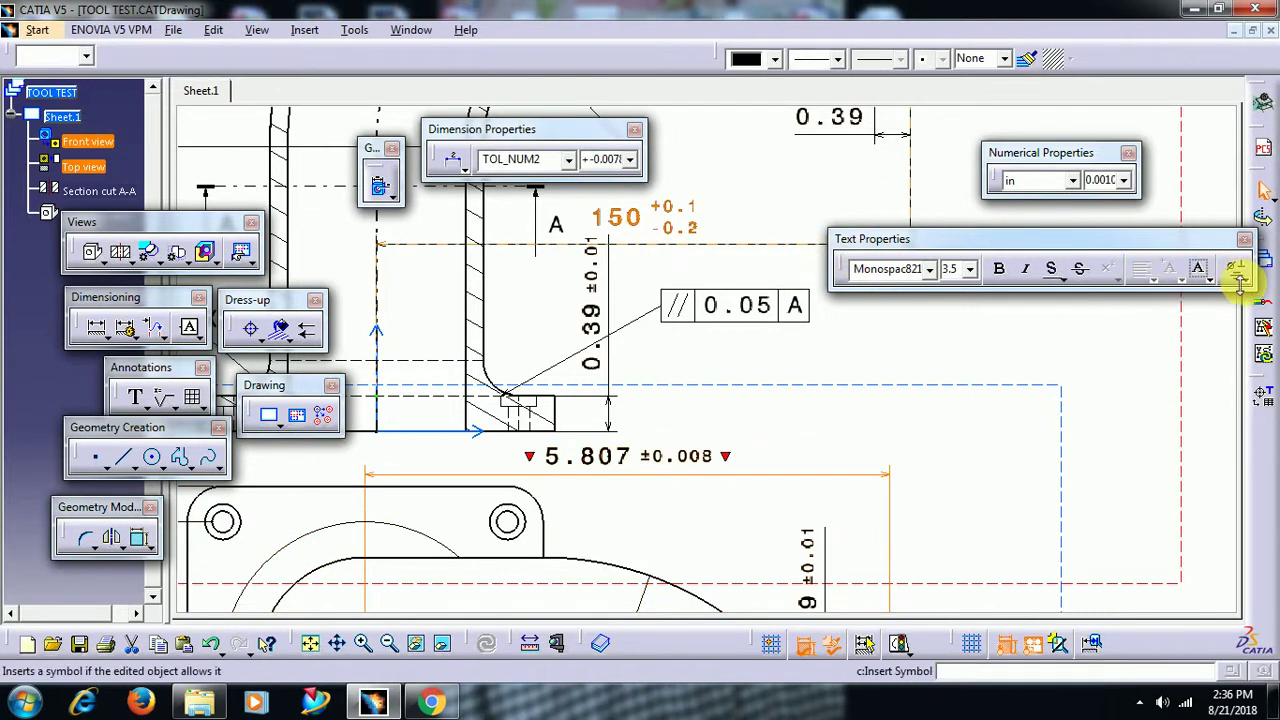
Prefix the 5.807 dimension with a square symbol so it reads □5.807 ±0.008
click(1240, 283)
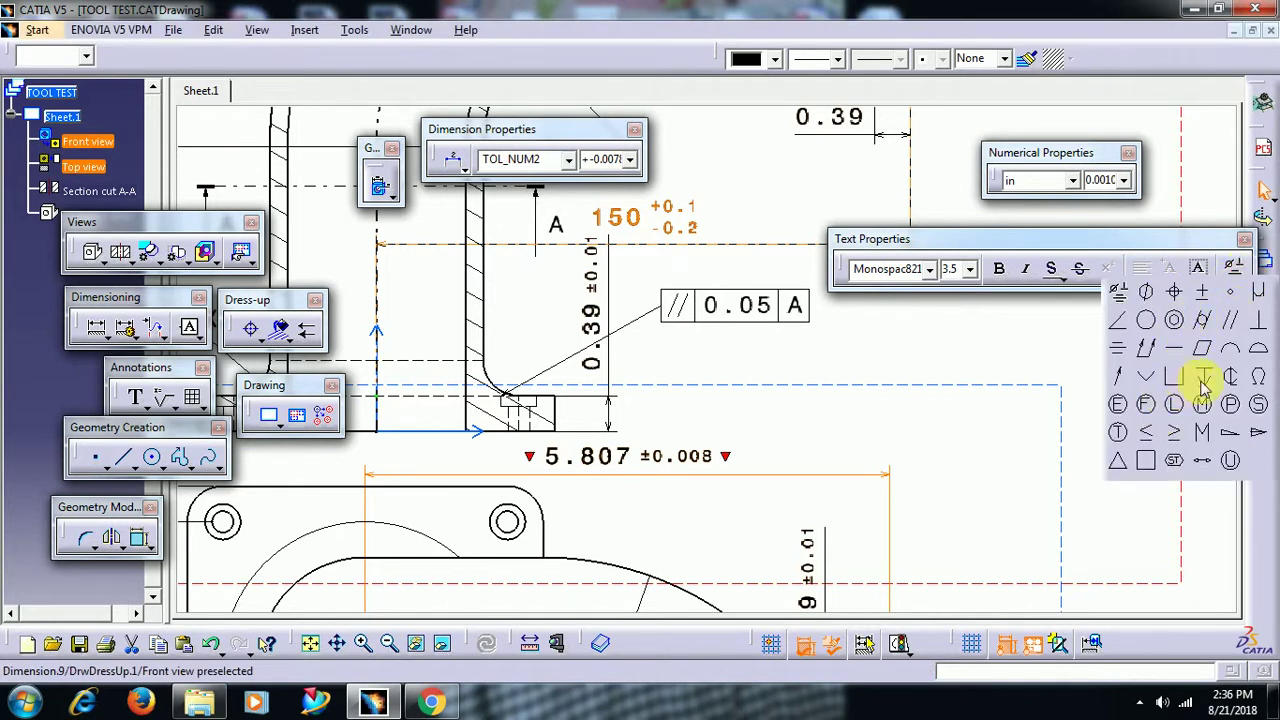
click(1176, 378)
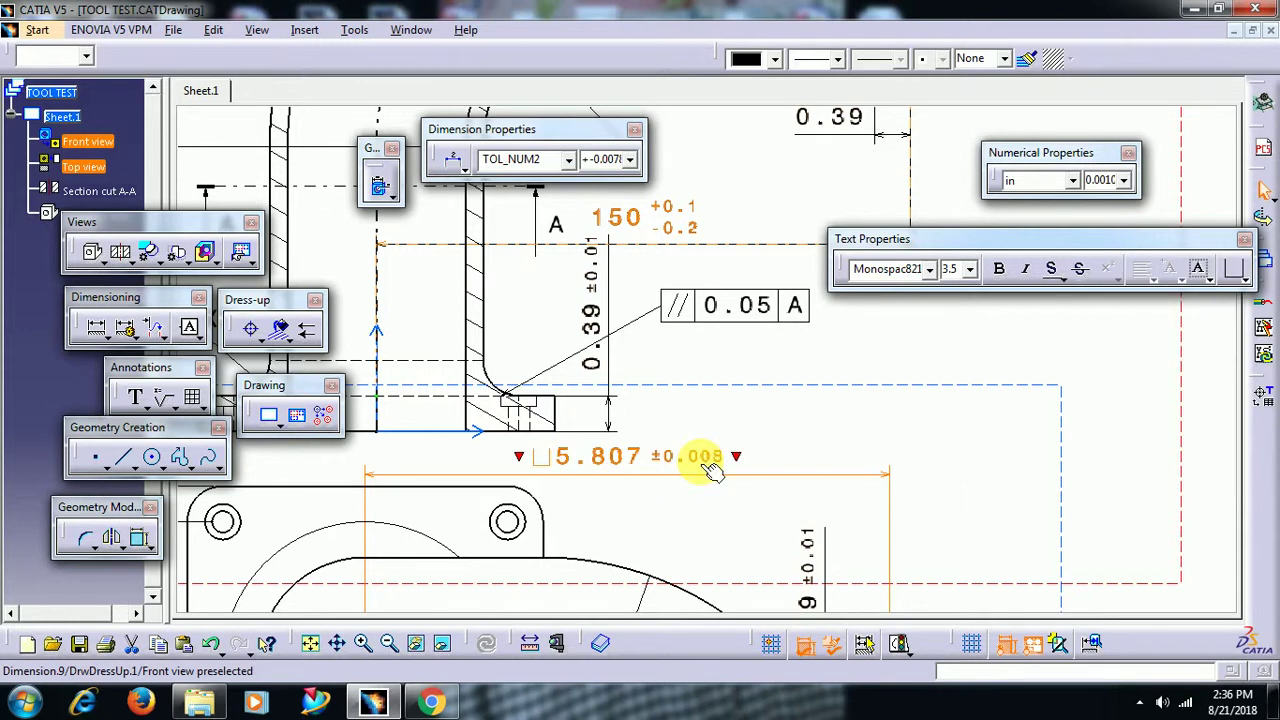
click(829, 420)
mouse_move(805, 405)
middle_down()
mouse_move(749, 380)
mouse_move(757, 423)
middle_up()
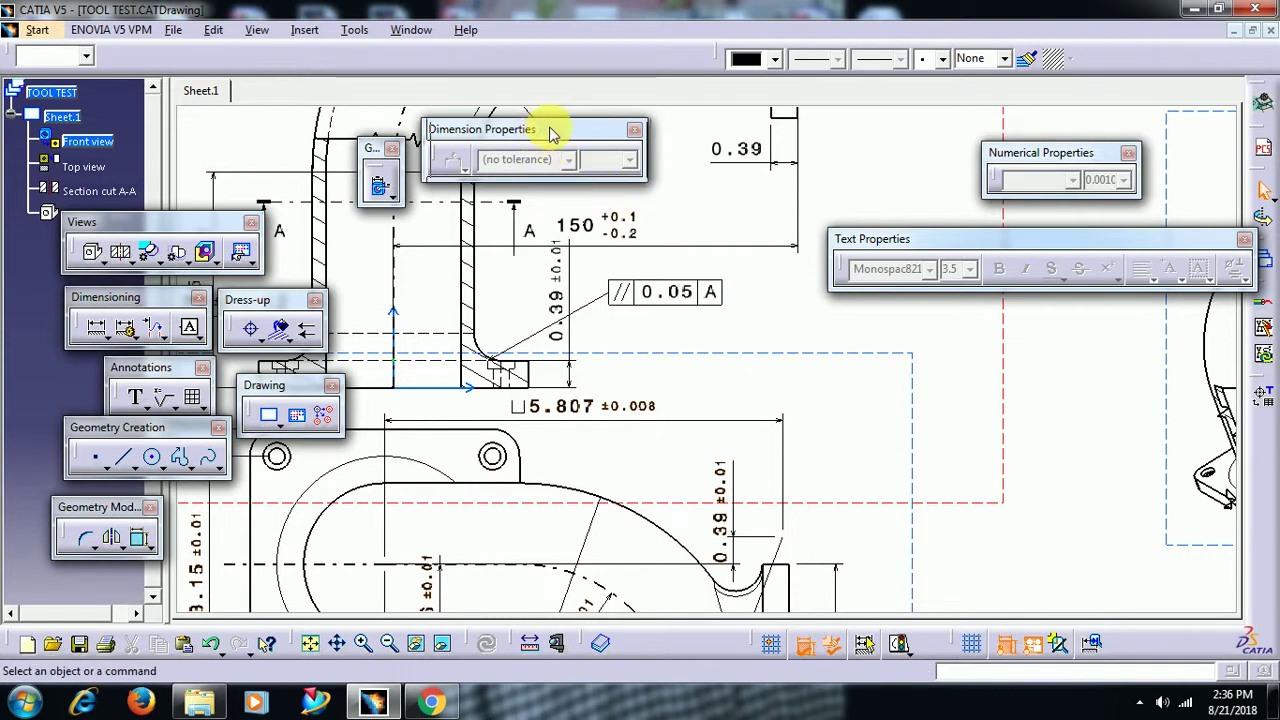
Move the Dimension, Numerical and Text Properties toolbars up, clear of the drawing
drag(552, 133, 567, 123)
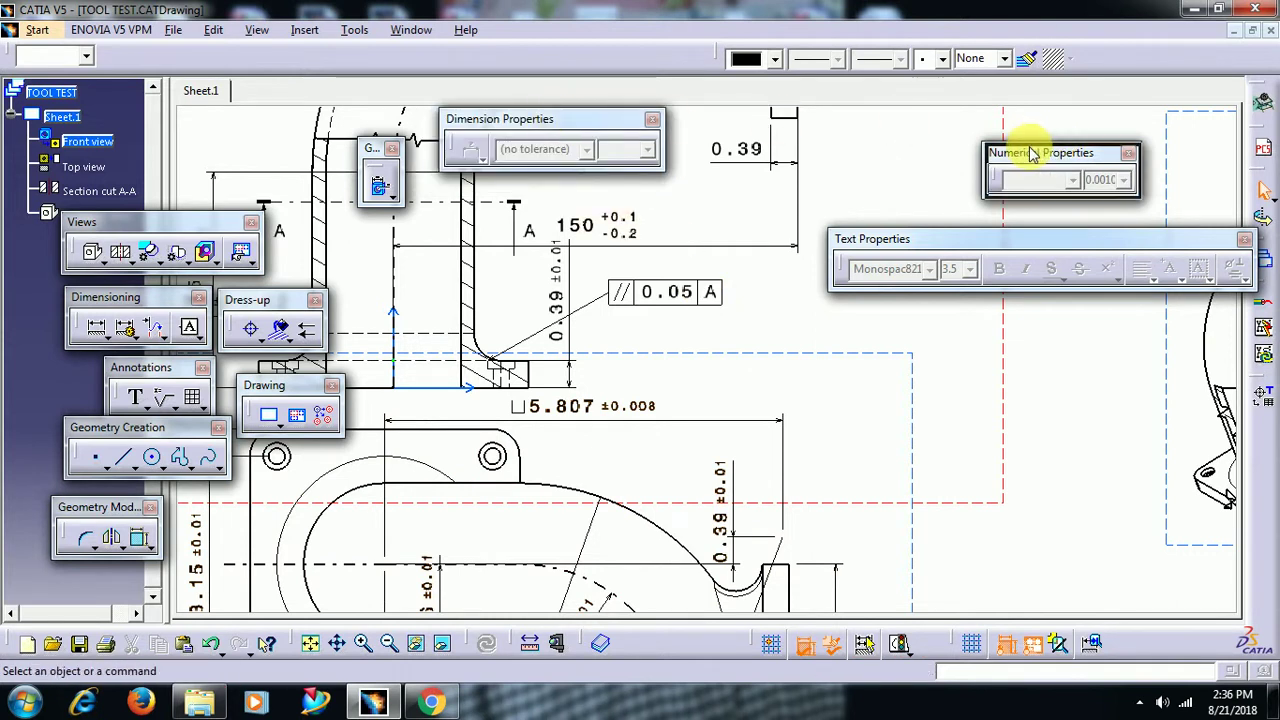
drag(1033, 152, 766, 126)
drag(1006, 240, 1051, 131)
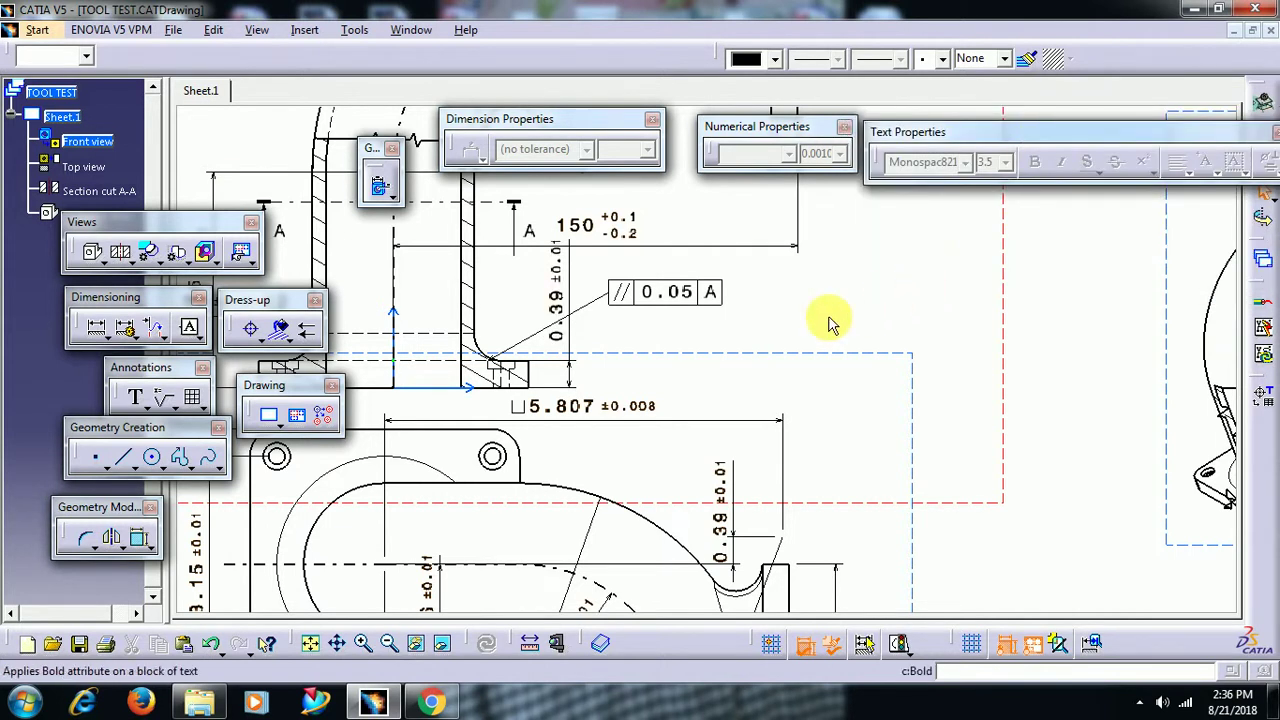
Pan and zoom the drawing to bring the view with datum A into sight
scroll(766, 329, up, 1)
middle_drag(714, 309, 870, 355)
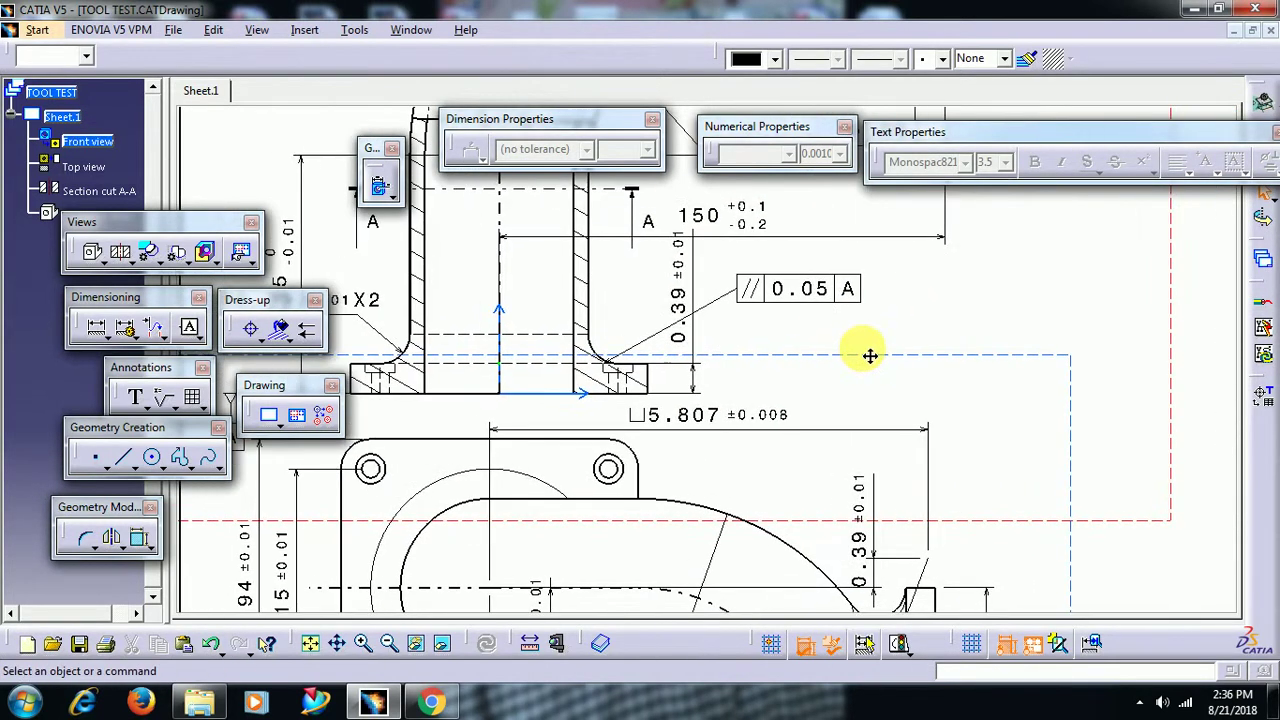
scroll(870, 355, down, 2)
middle_drag(863, 400, 971, 337)
scroll(886, 394, up, 2)
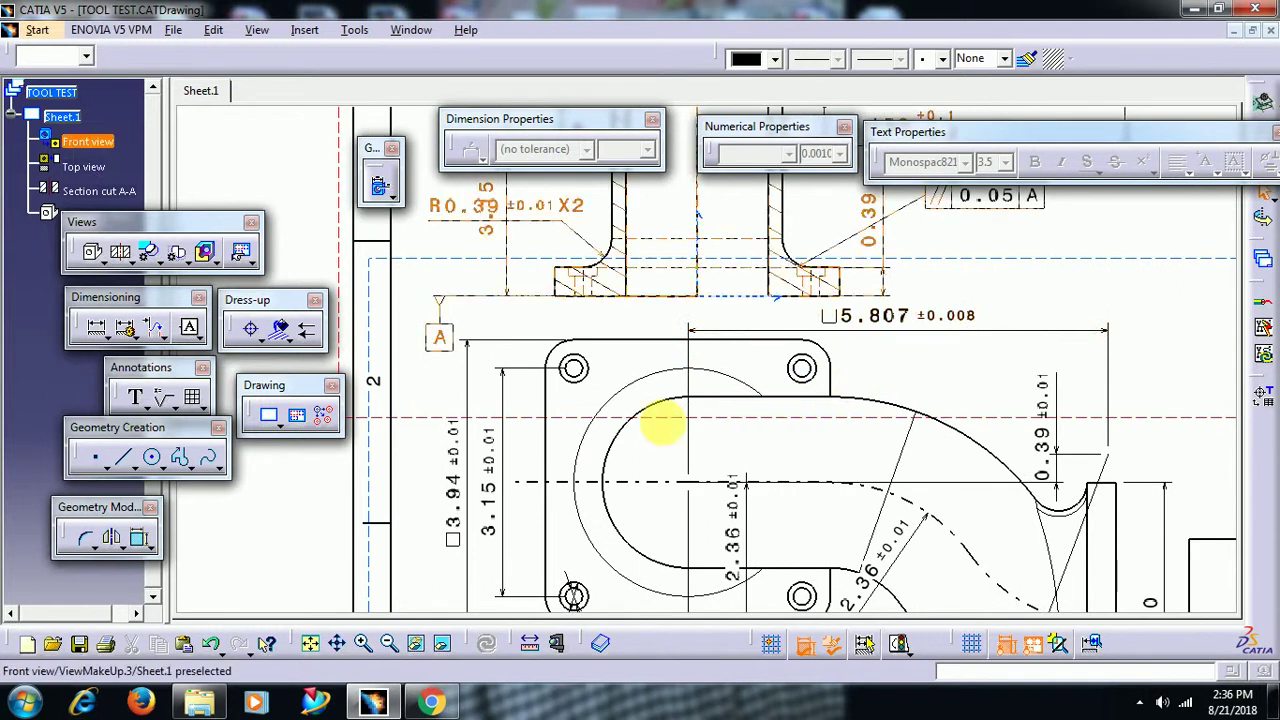
Open the 3.15 dimension's Properties and set its dimension line colour to magenta
click(499, 440)
right_click(500, 452)
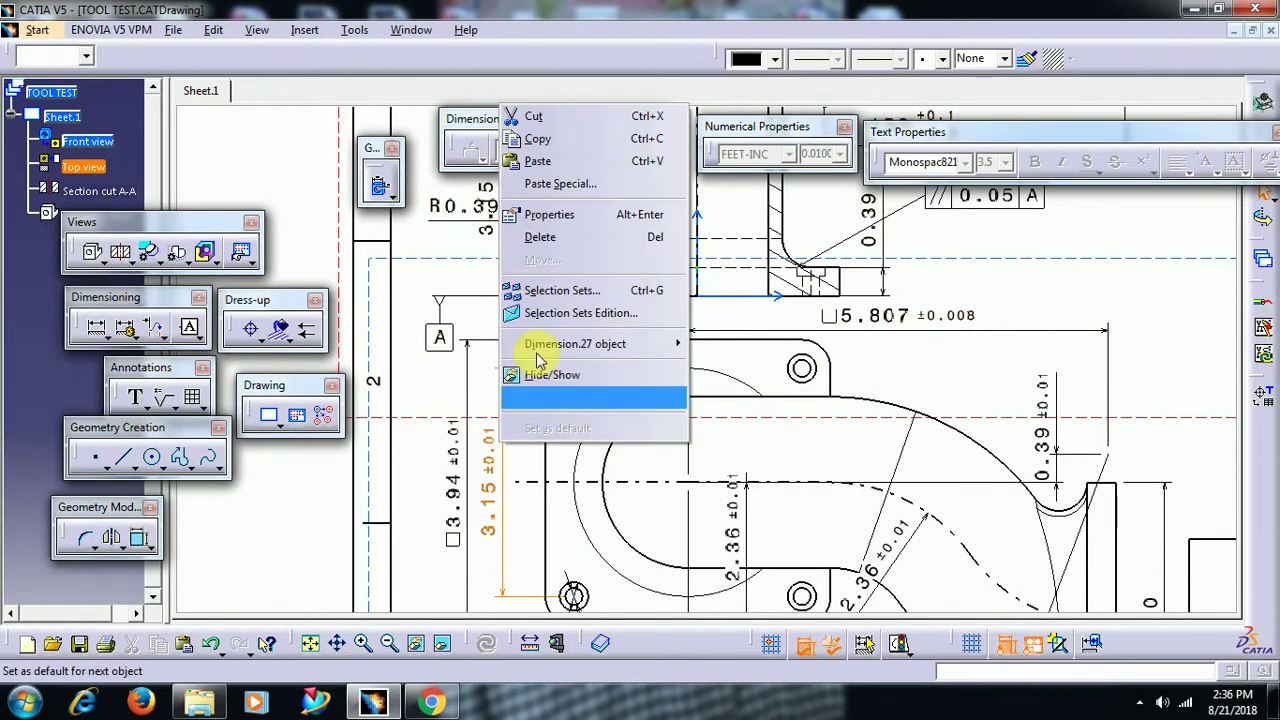
click(552, 215)
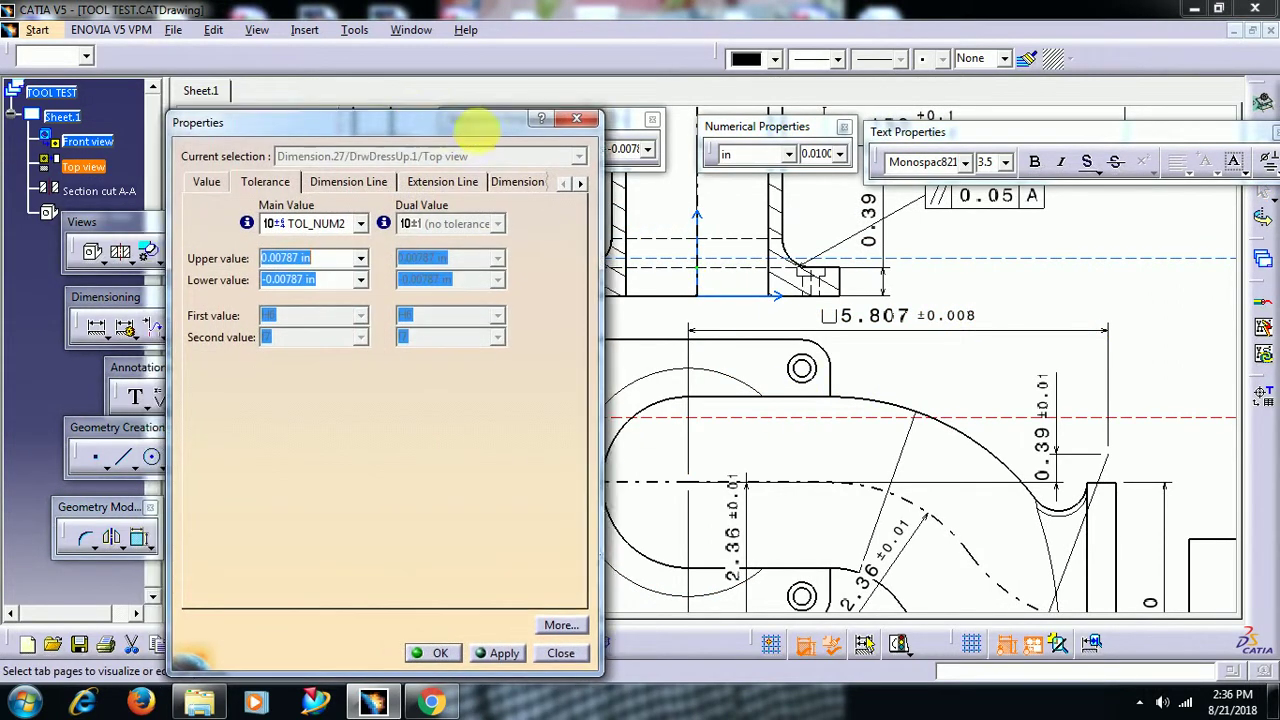
drag(478, 128, 1002, 94)
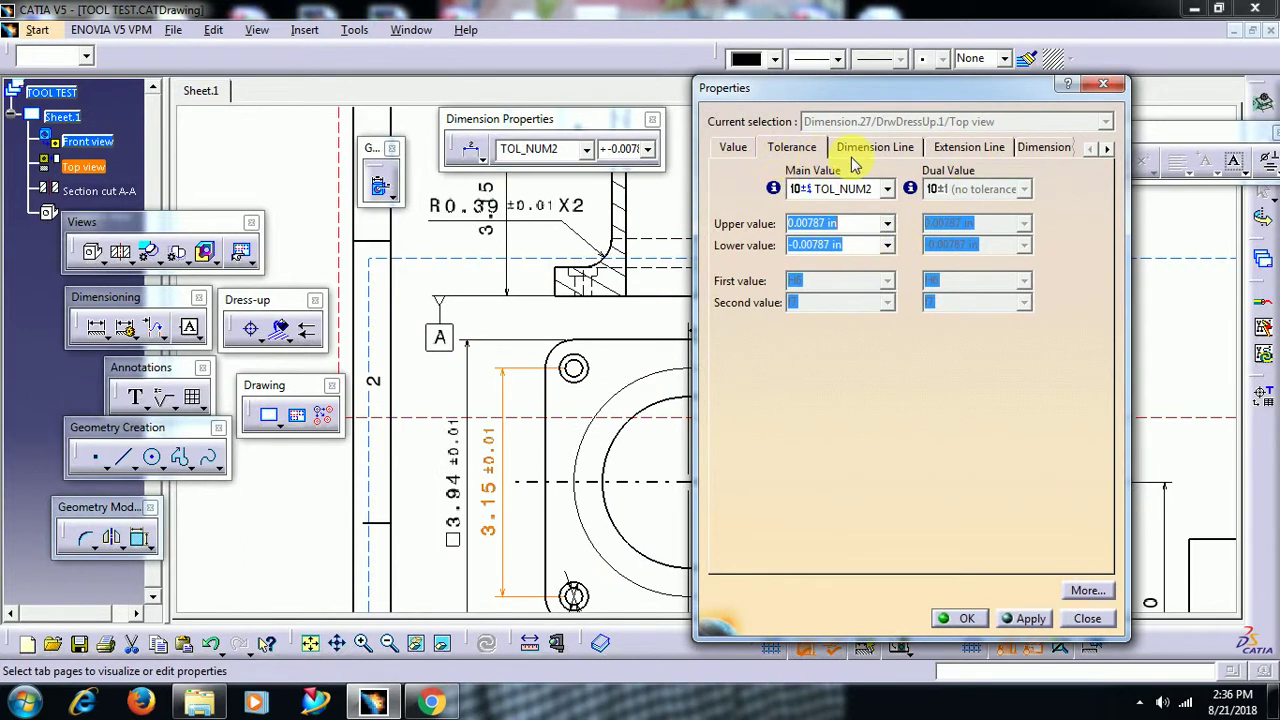
click(873, 150)
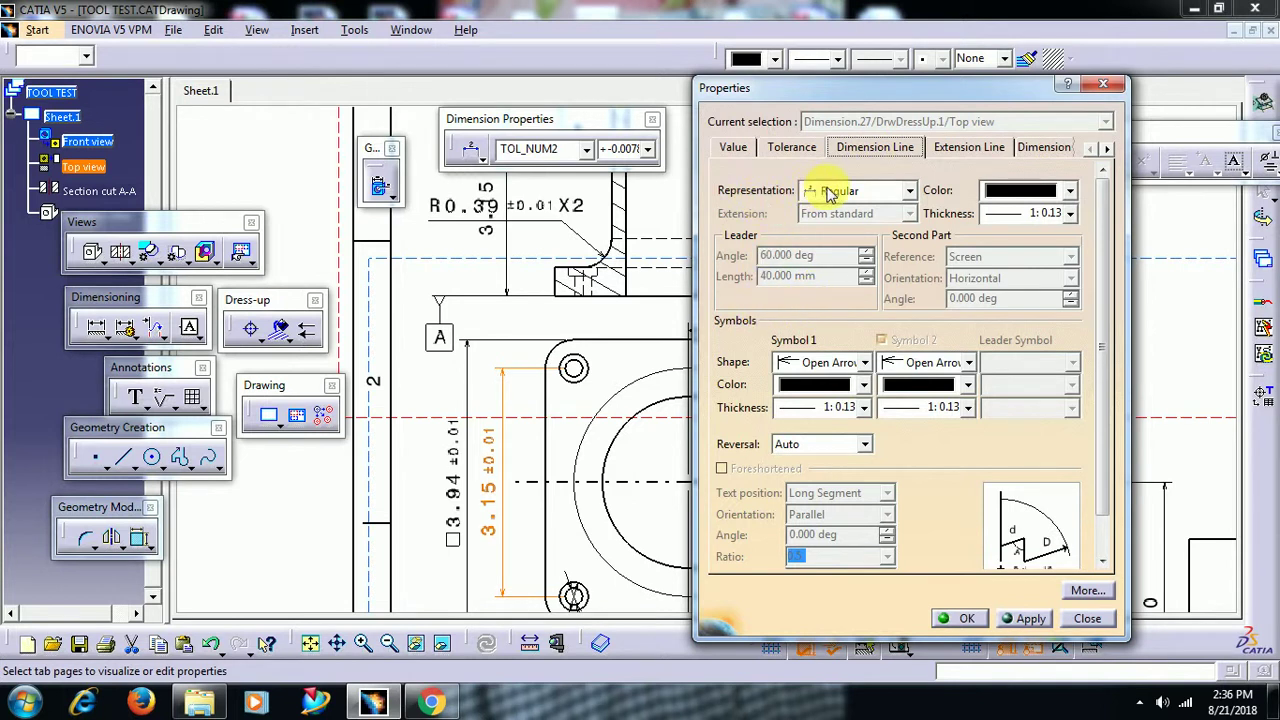
click(1018, 192)
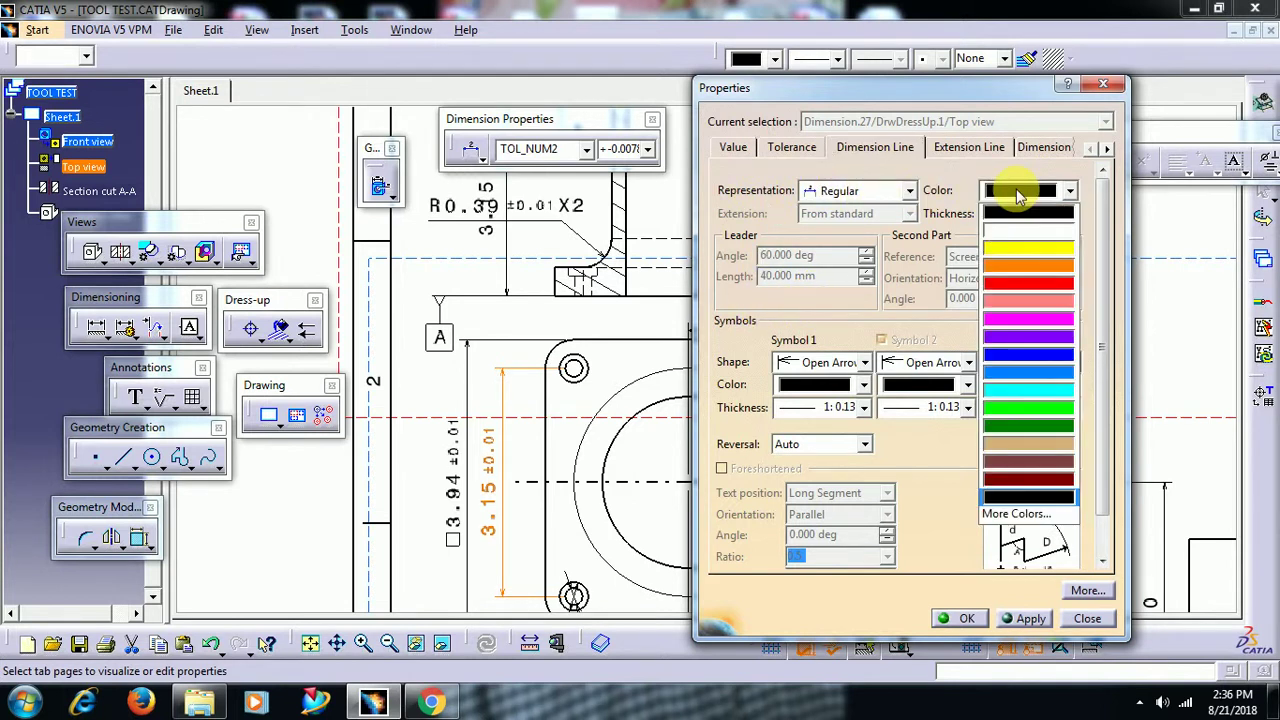
click(1036, 318)
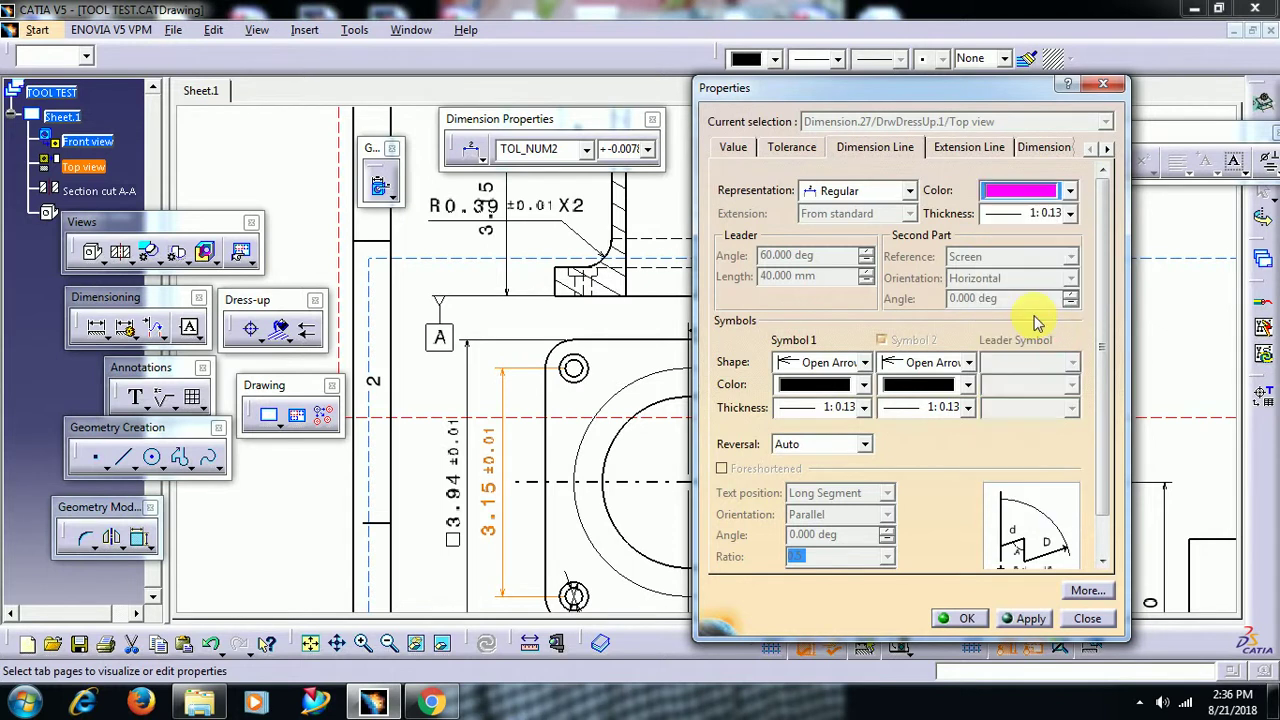
Set the 3.15 dimension's extension line colour to purple
click(955, 148)
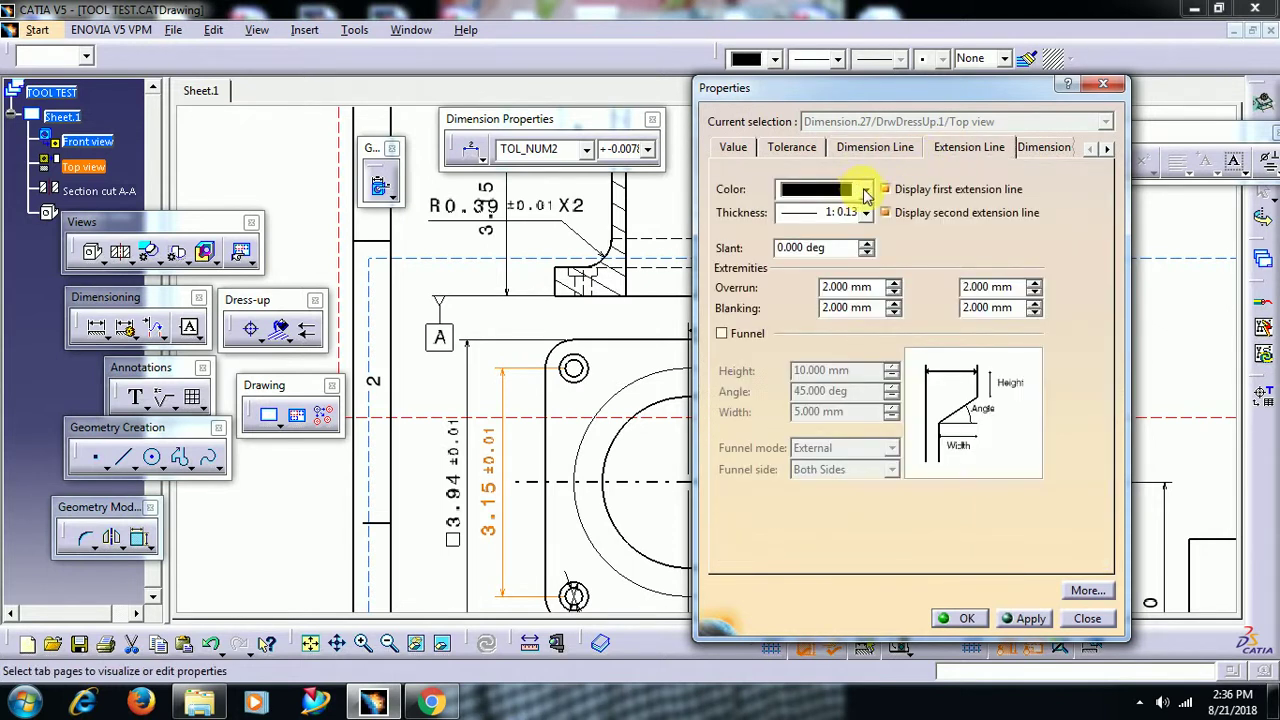
click(866, 193)
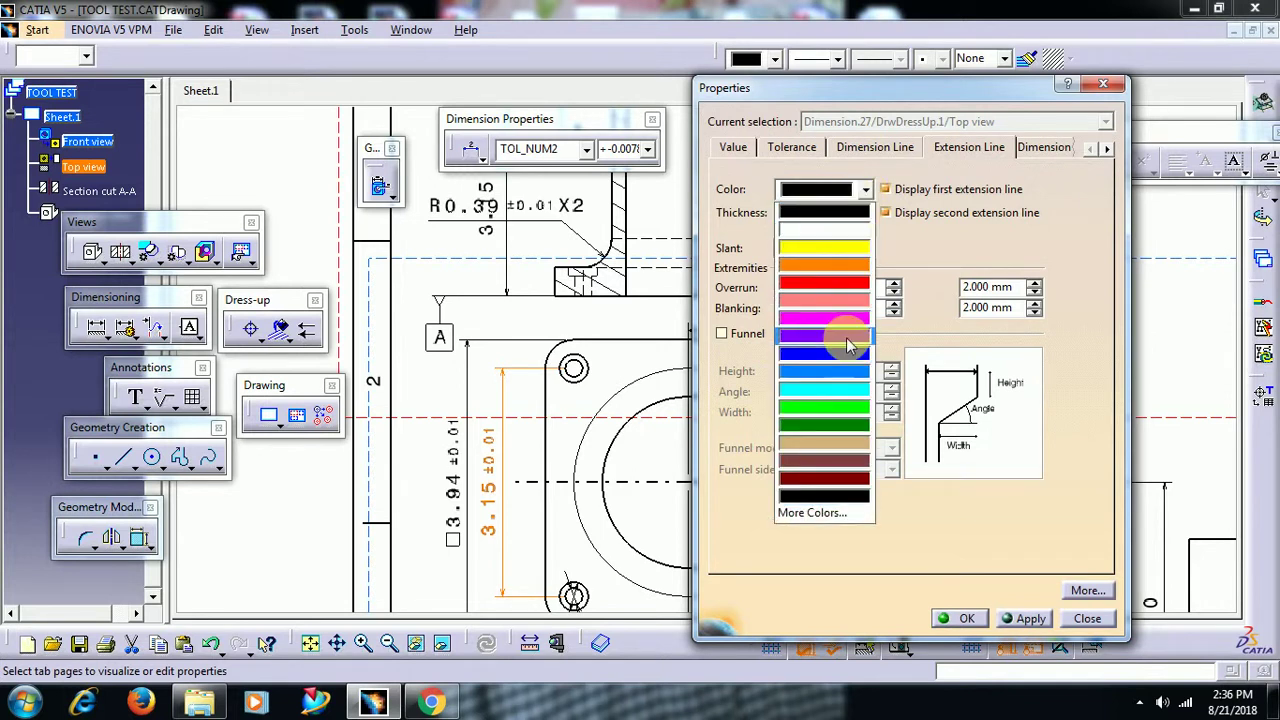
click(860, 313)
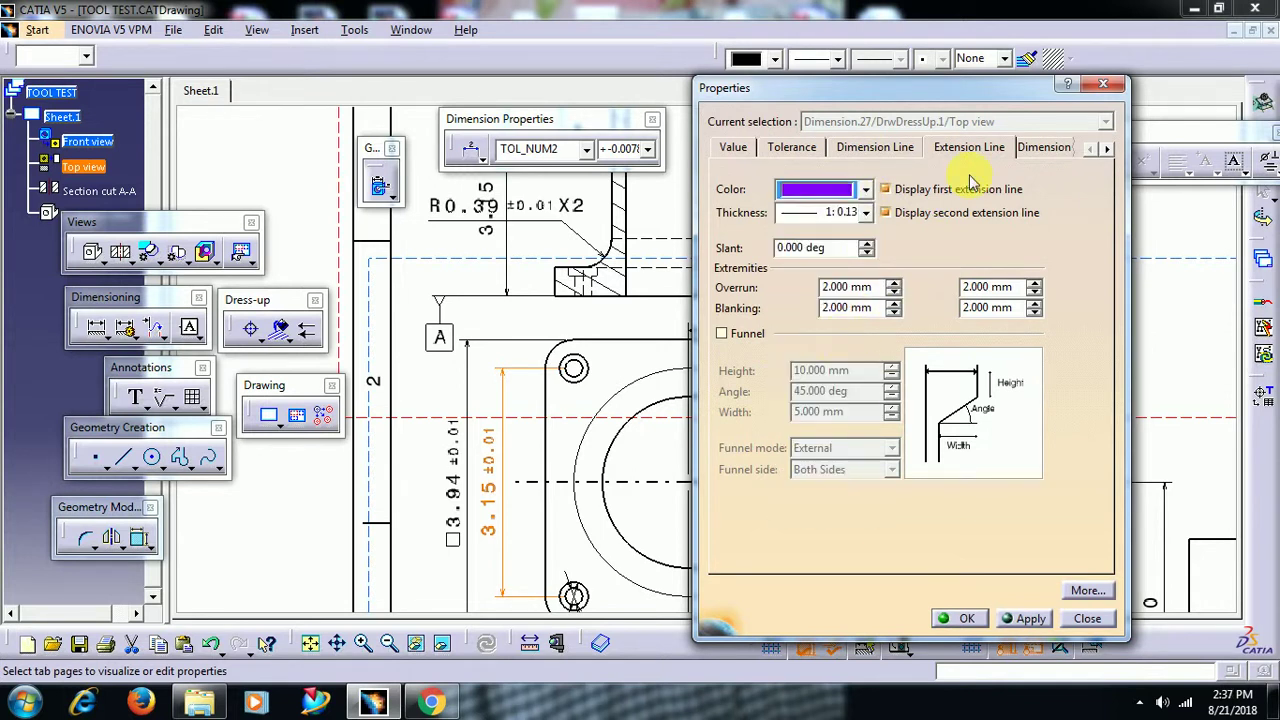
click(1106, 149)
click(1108, 149)
click(1109, 149)
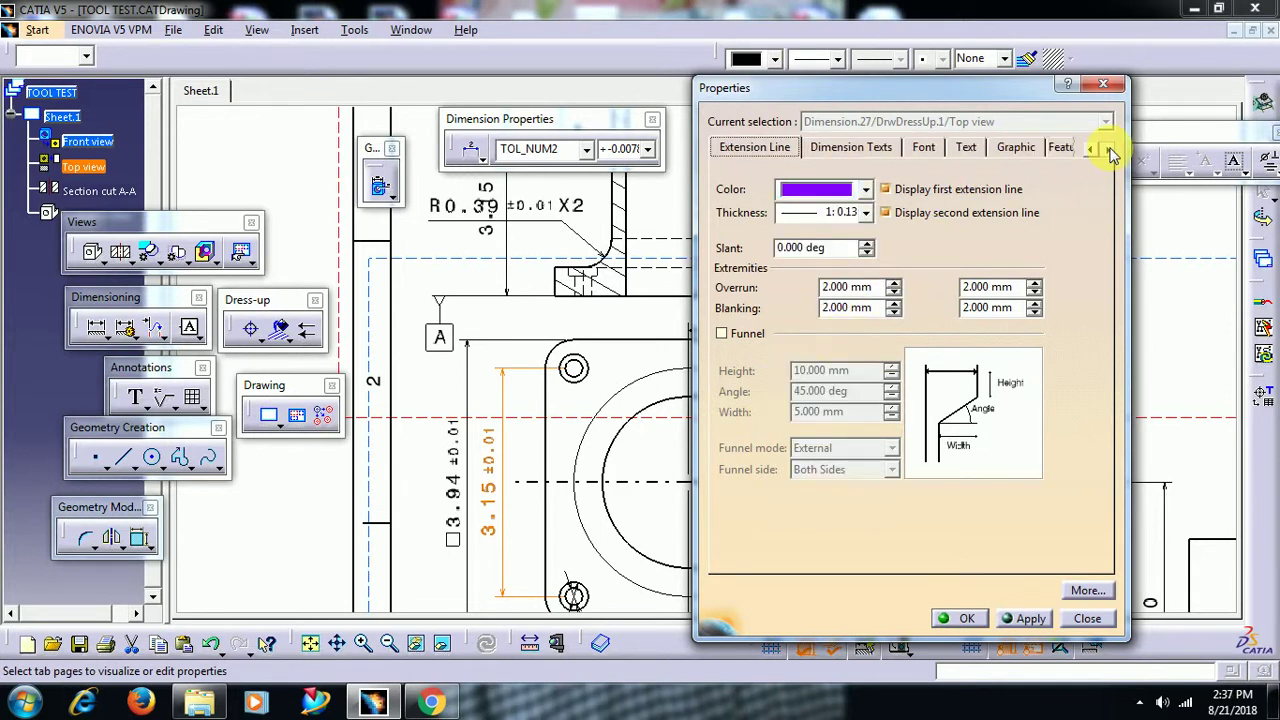
Set the 3.15 dimension's font size to 5.000 mm and apply it
click(924, 148)
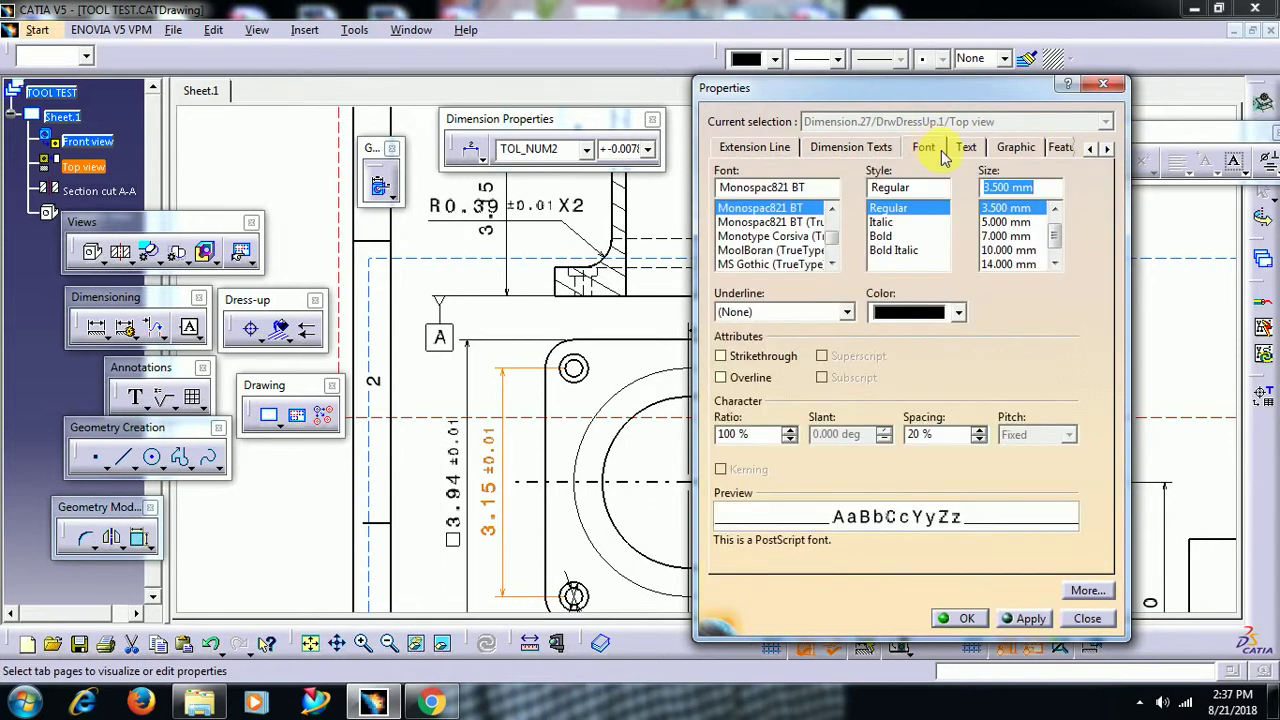
click(995, 222)
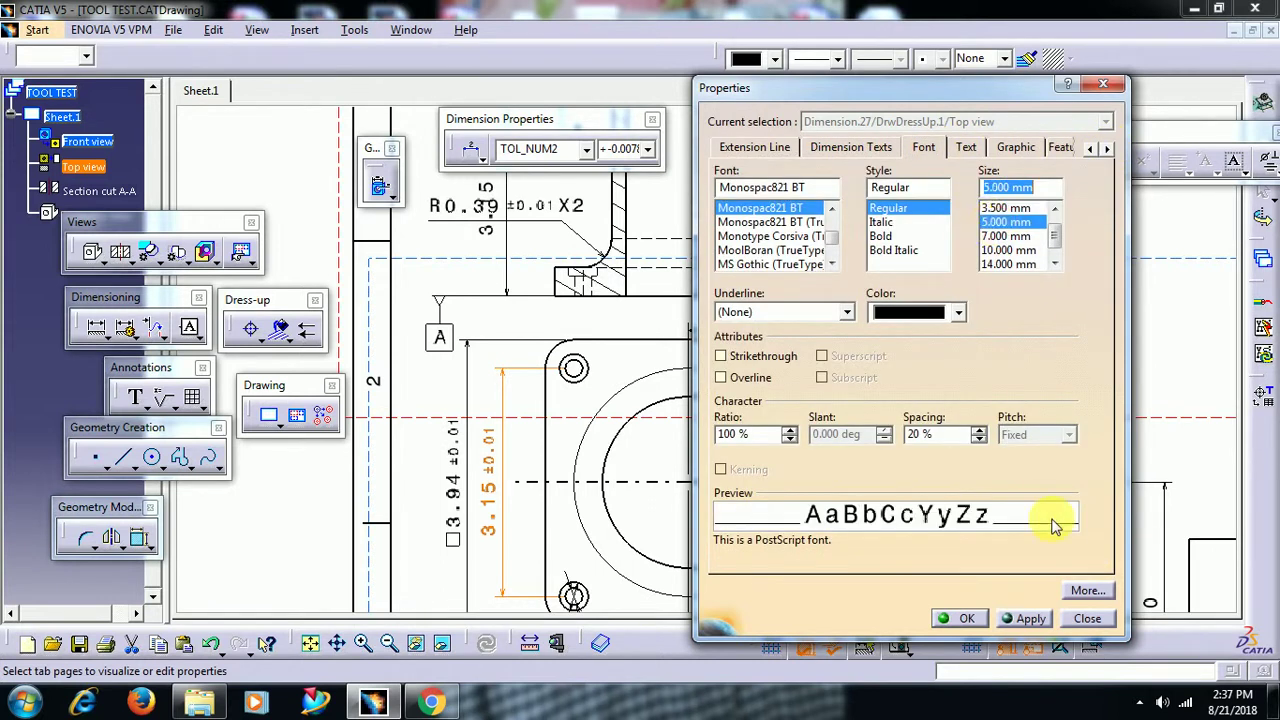
click(1030, 618)
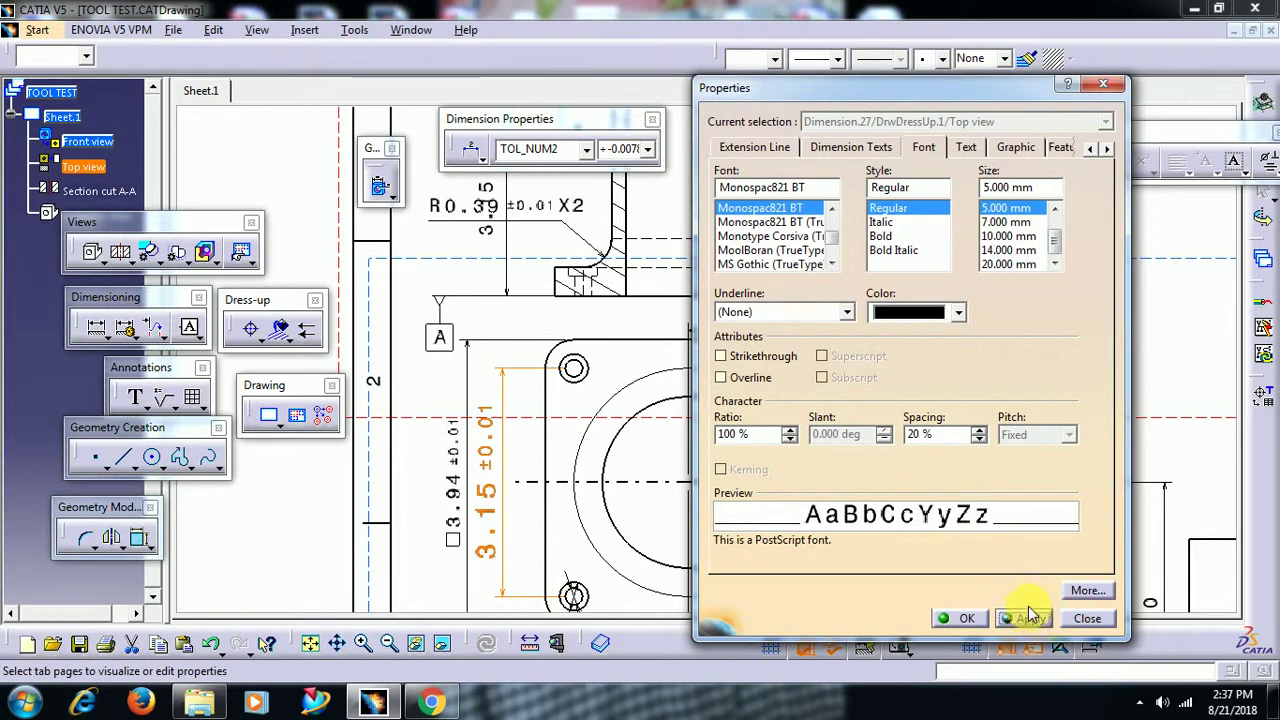
click(966, 148)
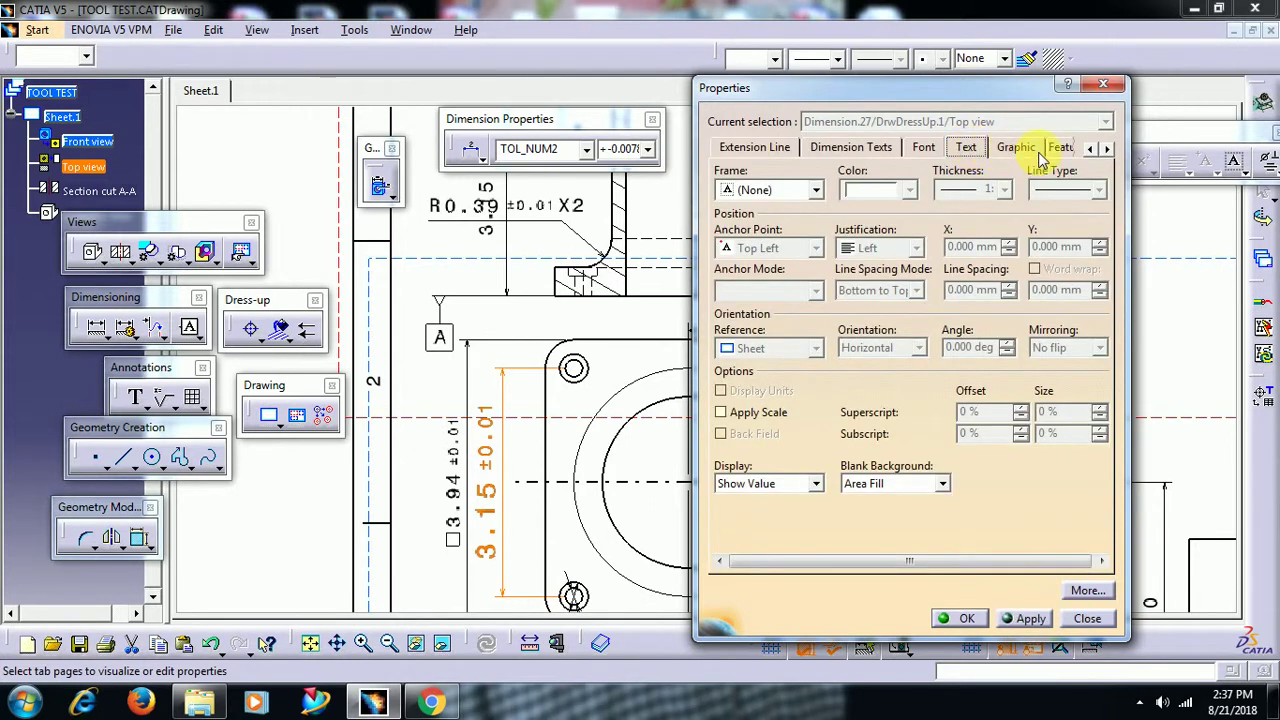
Give the 3.15 dimension text a Rectangle frame, apply it, and close Properties
click(924, 148)
click(966, 148)
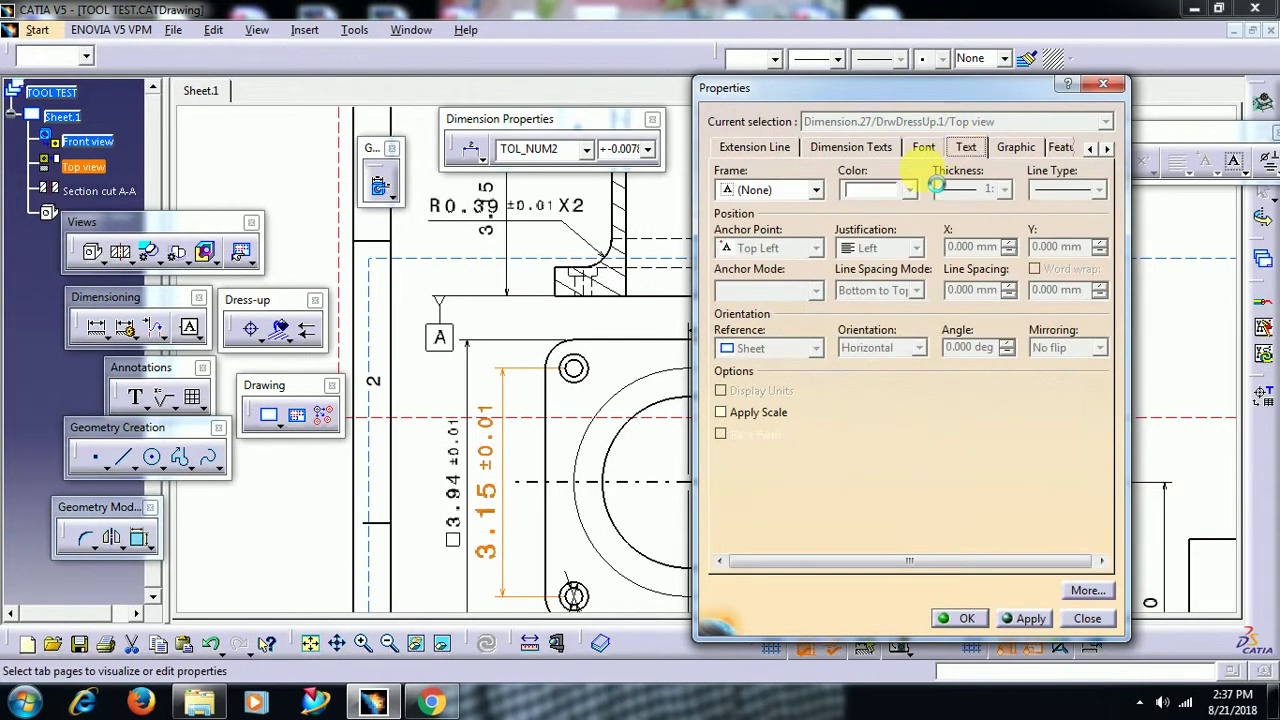
click(816, 190)
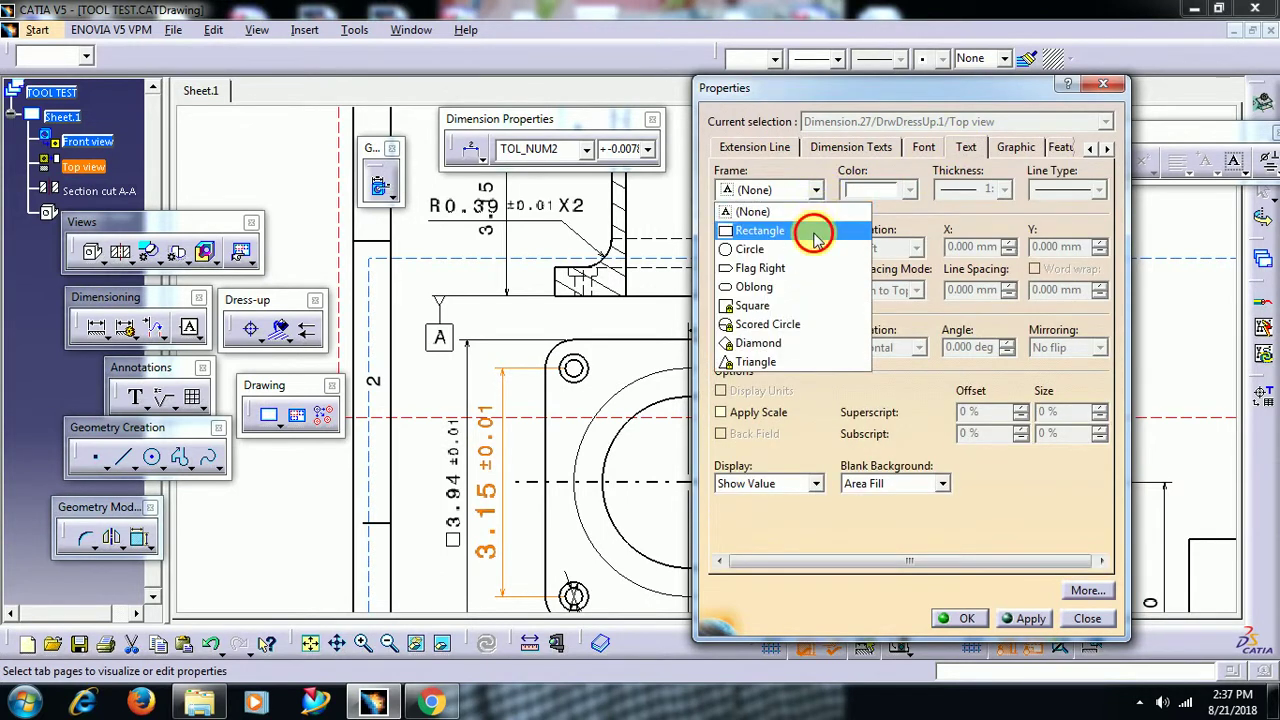
click(819, 233)
click(1030, 618)
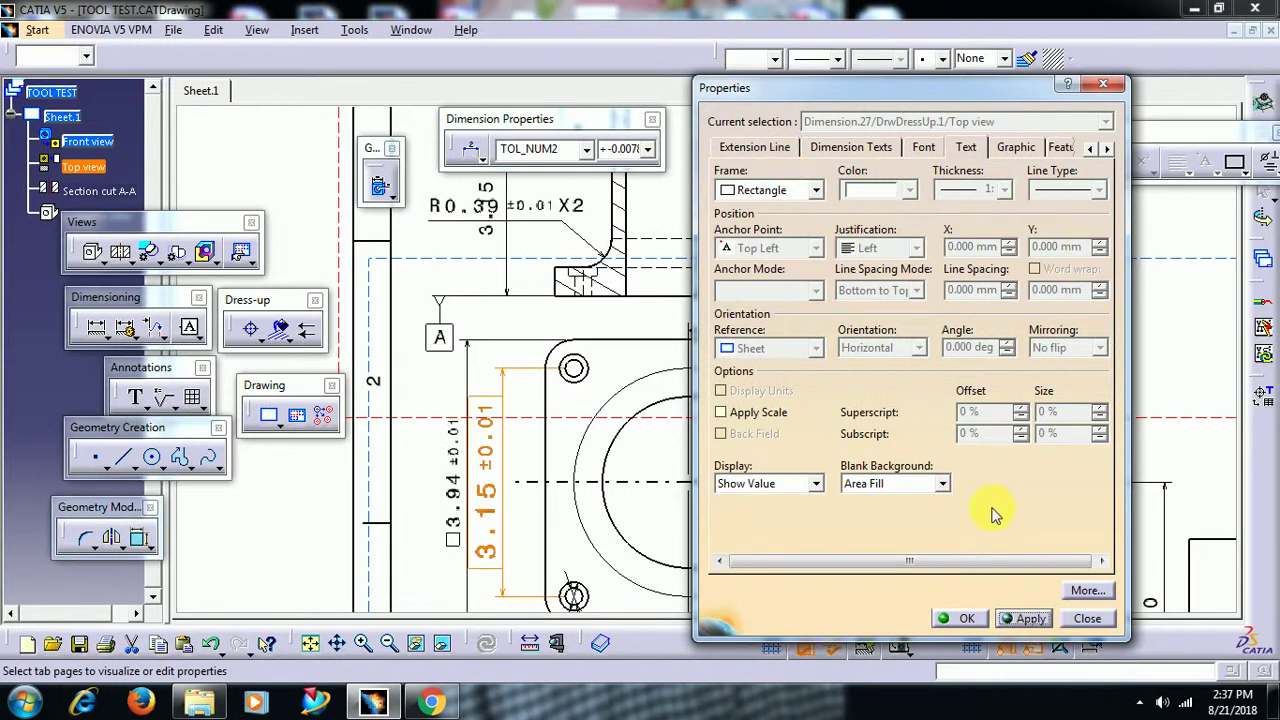
click(815, 190)
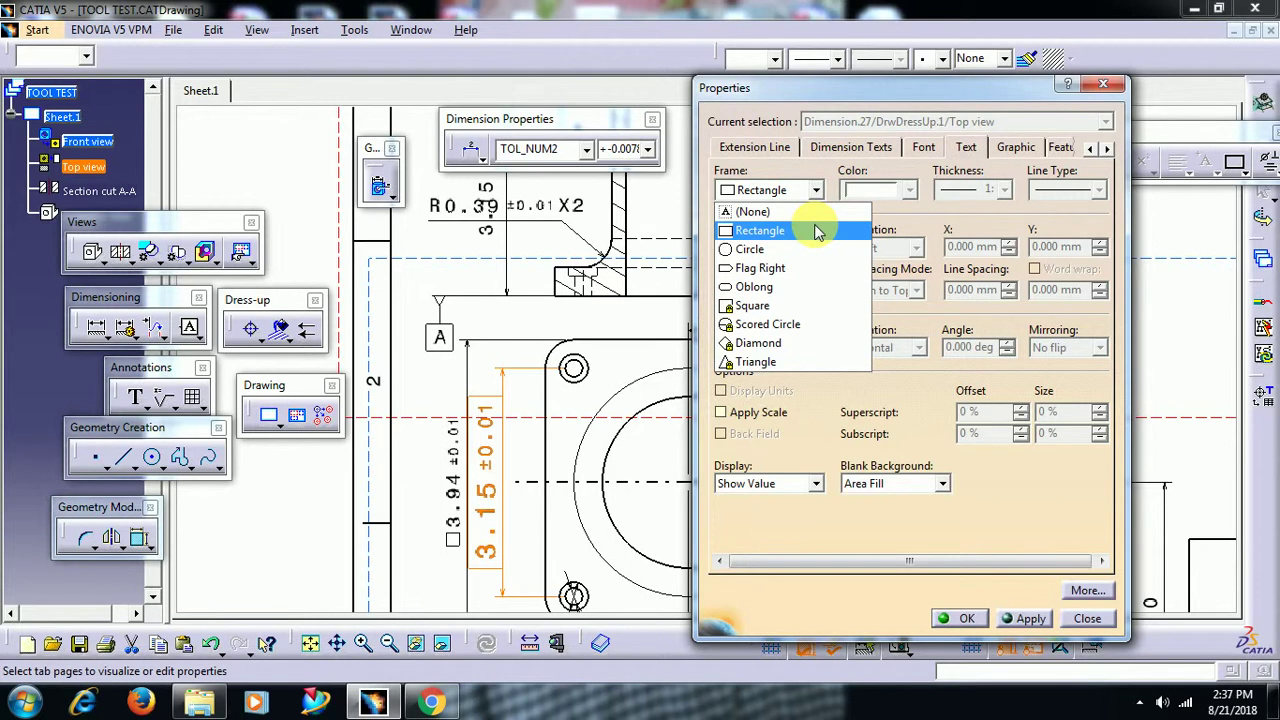
click(815, 231)
click(1092, 148)
click(1092, 148)
click(1092, 148)
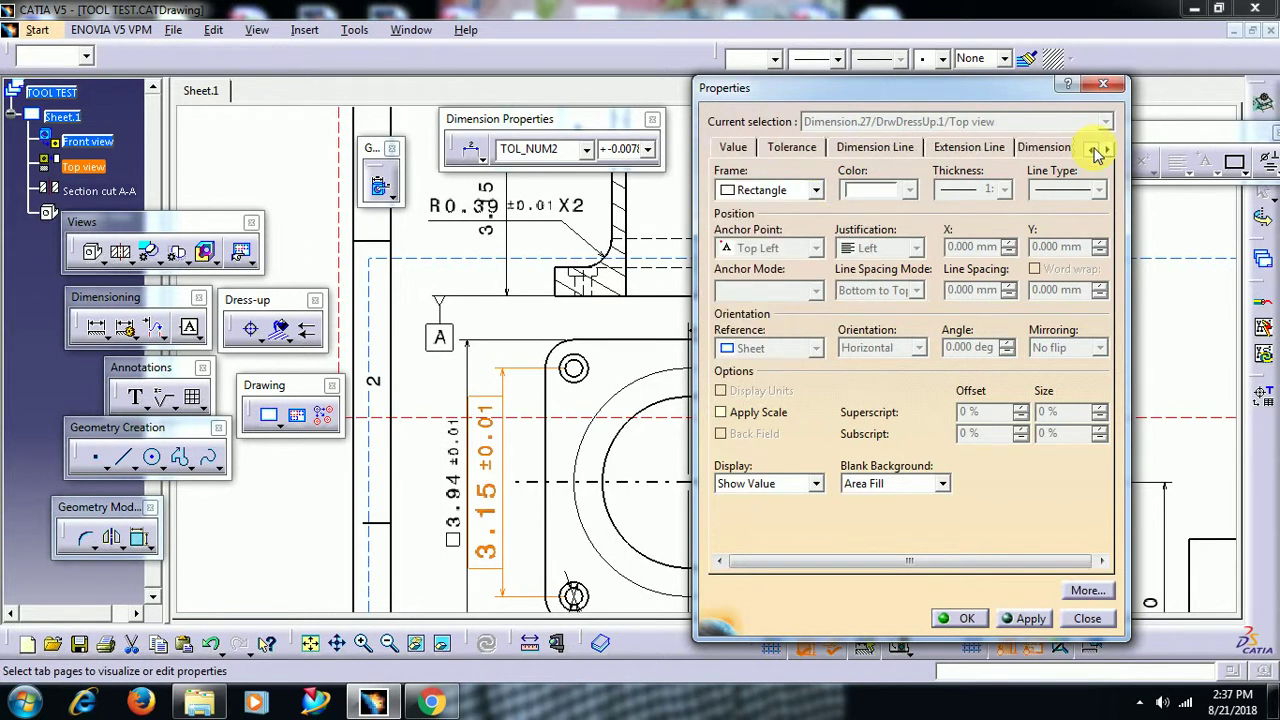
click(1103, 84)
Shift the 3.94 dimension slightly left, then pan to the front view's base flange
middle_drag(740, 375, 857, 334)
click(590, 343)
drag(590, 343, 563, 331)
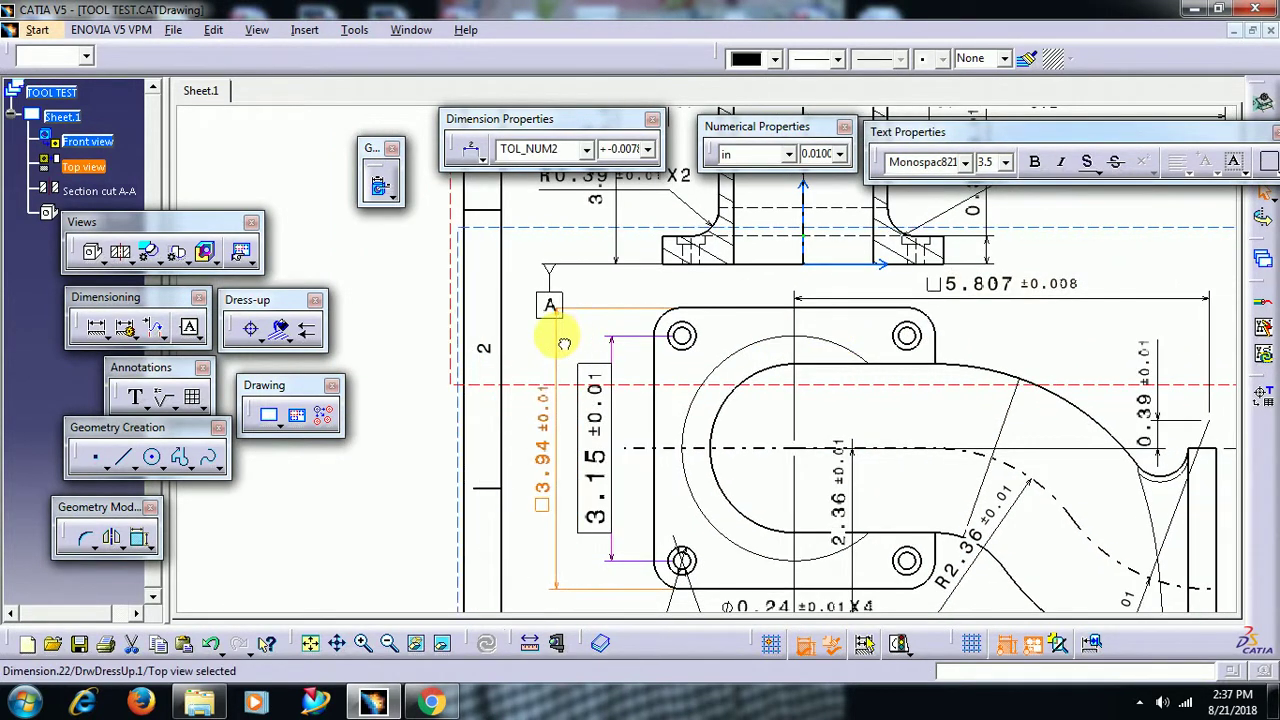
click(580, 349)
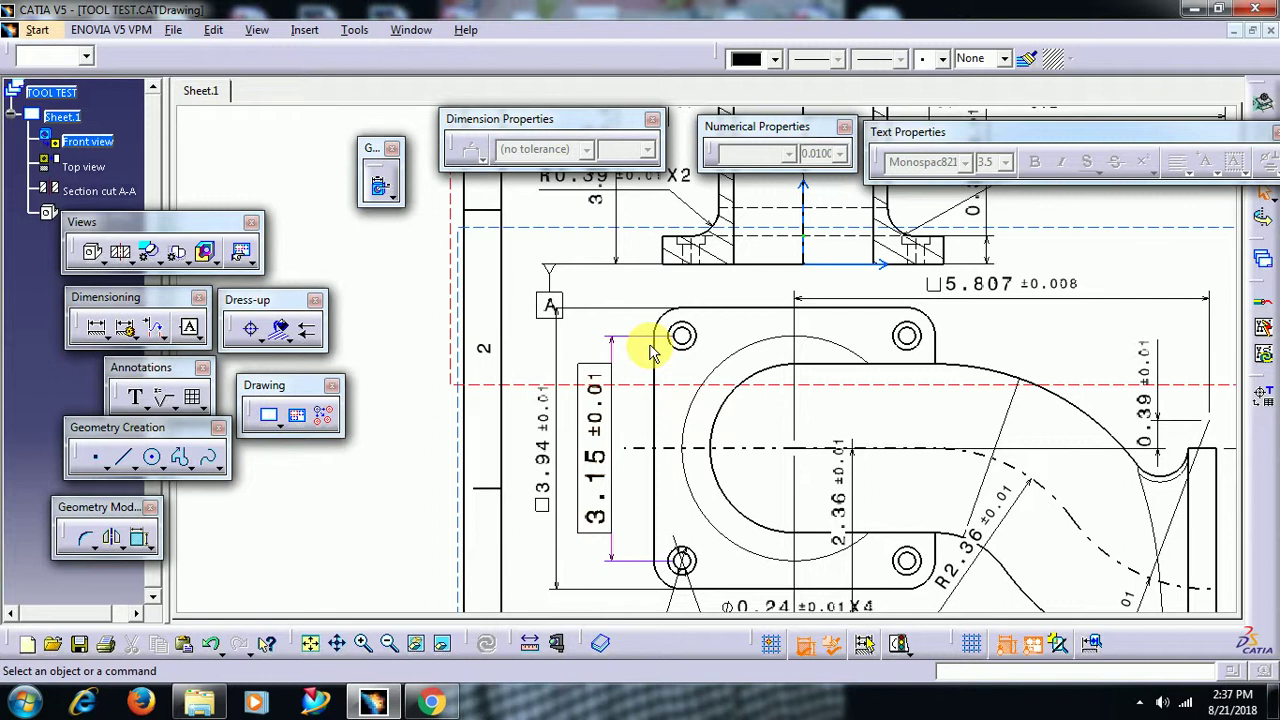
click(608, 342)
click(746, 371)
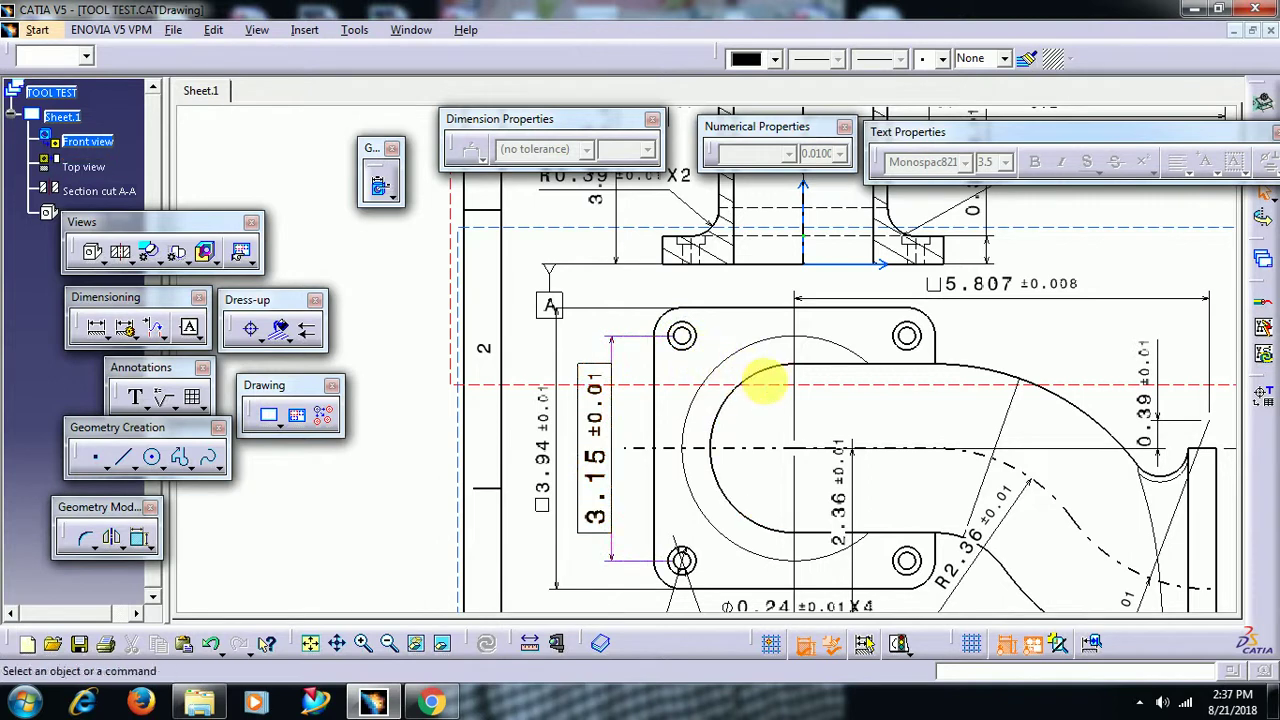
mouse_move(771, 389)
middle_down()
mouse_move(670, 372)
mouse_move(849, 363)
mouse_move(749, 363)
mouse_move(757, 434)
mouse_move(814, 414)
mouse_move(737, 371)
mouse_move(751, 380)
mouse_move(752, 468)
mouse_move(837, 423)
mouse_move(846, 400)
mouse_move(646, 389)
middle_up()
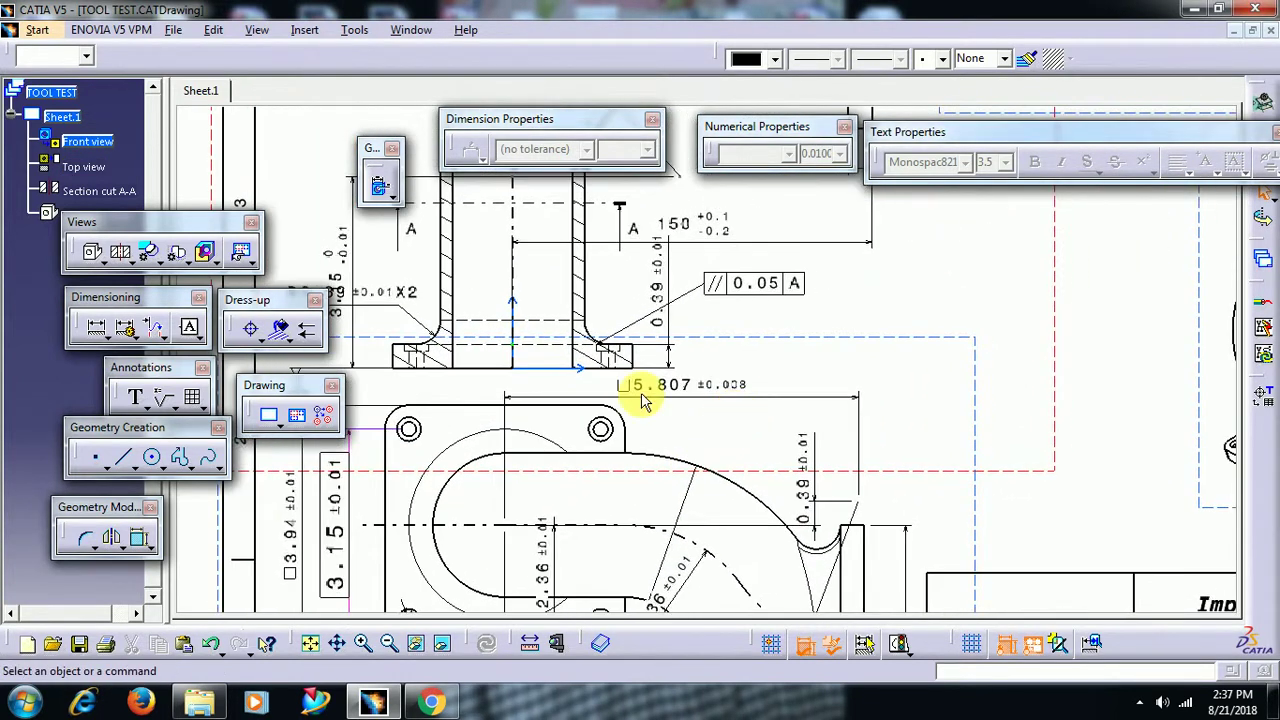
Attach a ⊥ perpendicularity tolerance frame, value 0.1, datum A, to the base flange edge
click(201, 340)
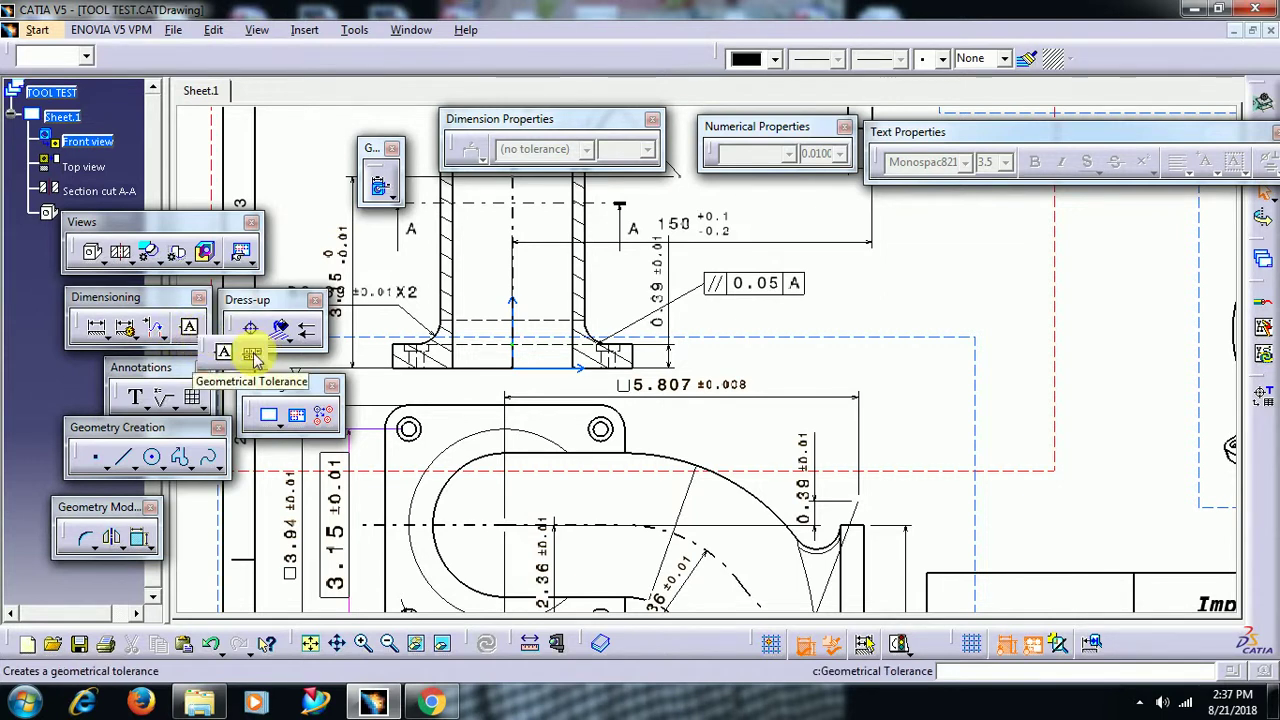
click(254, 357)
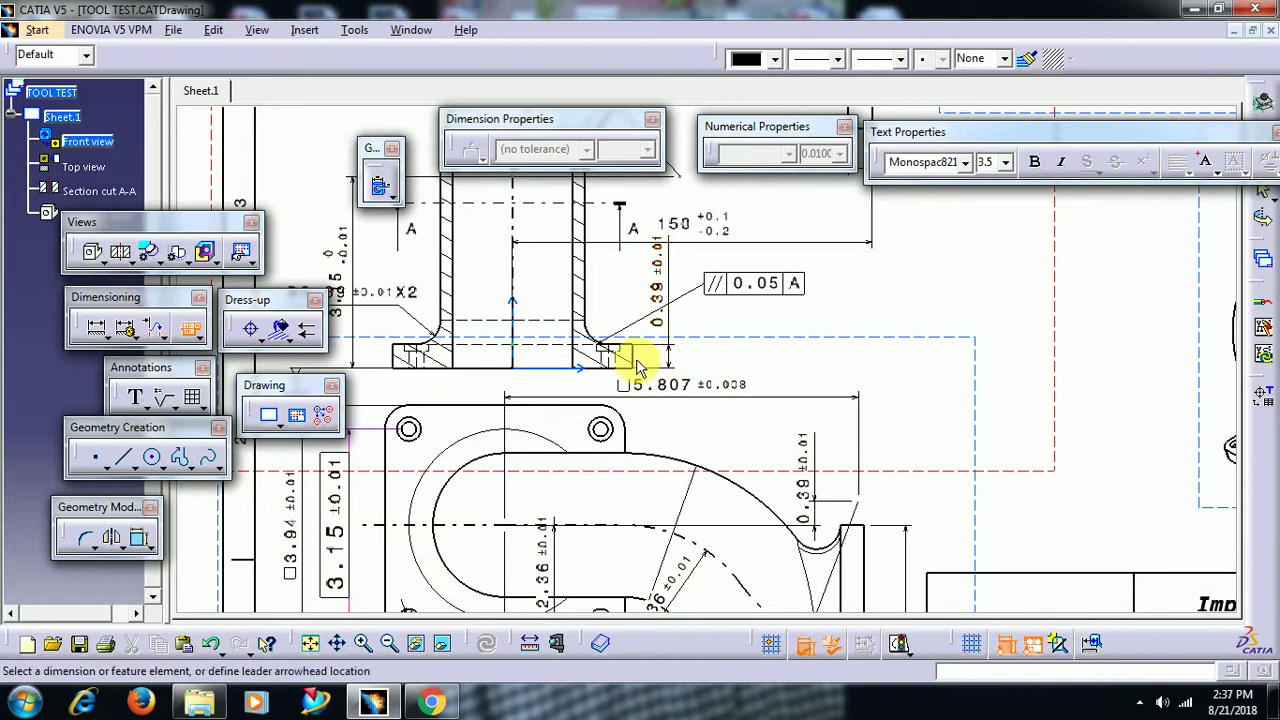
click(640, 360)
click(805, 355)
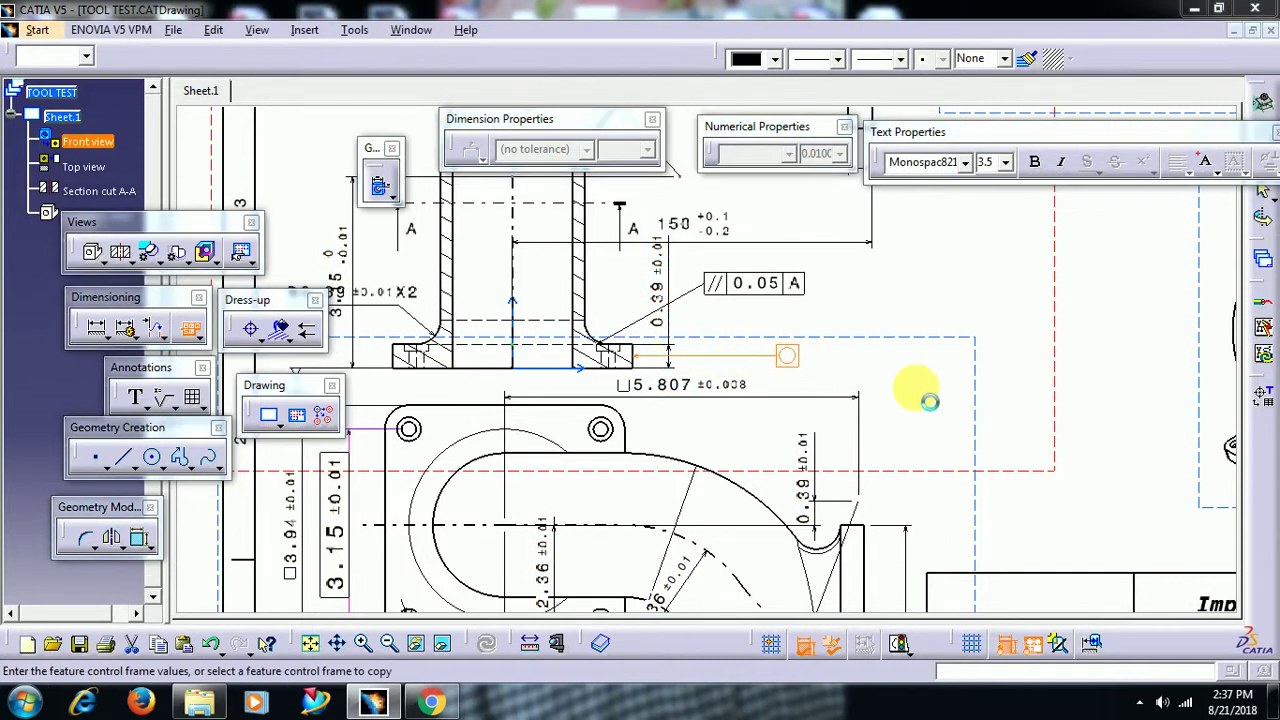
double_click(917, 538)
click(896, 542)
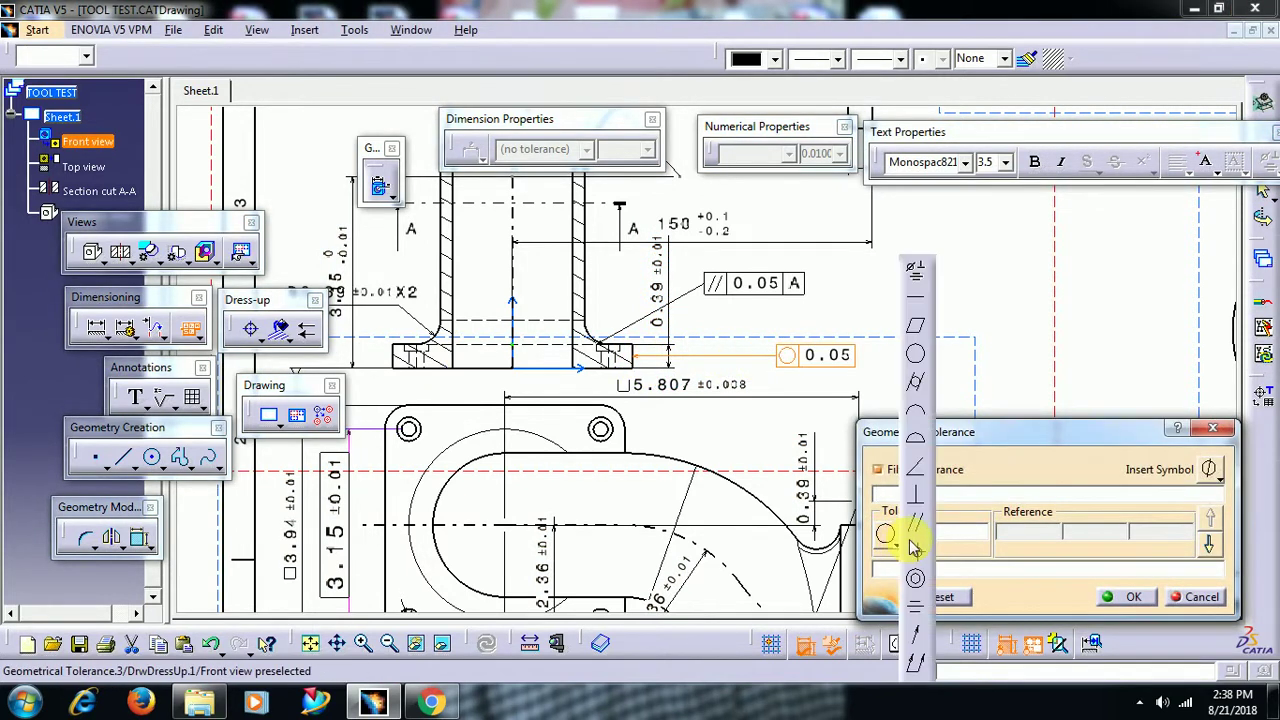
click(919, 499)
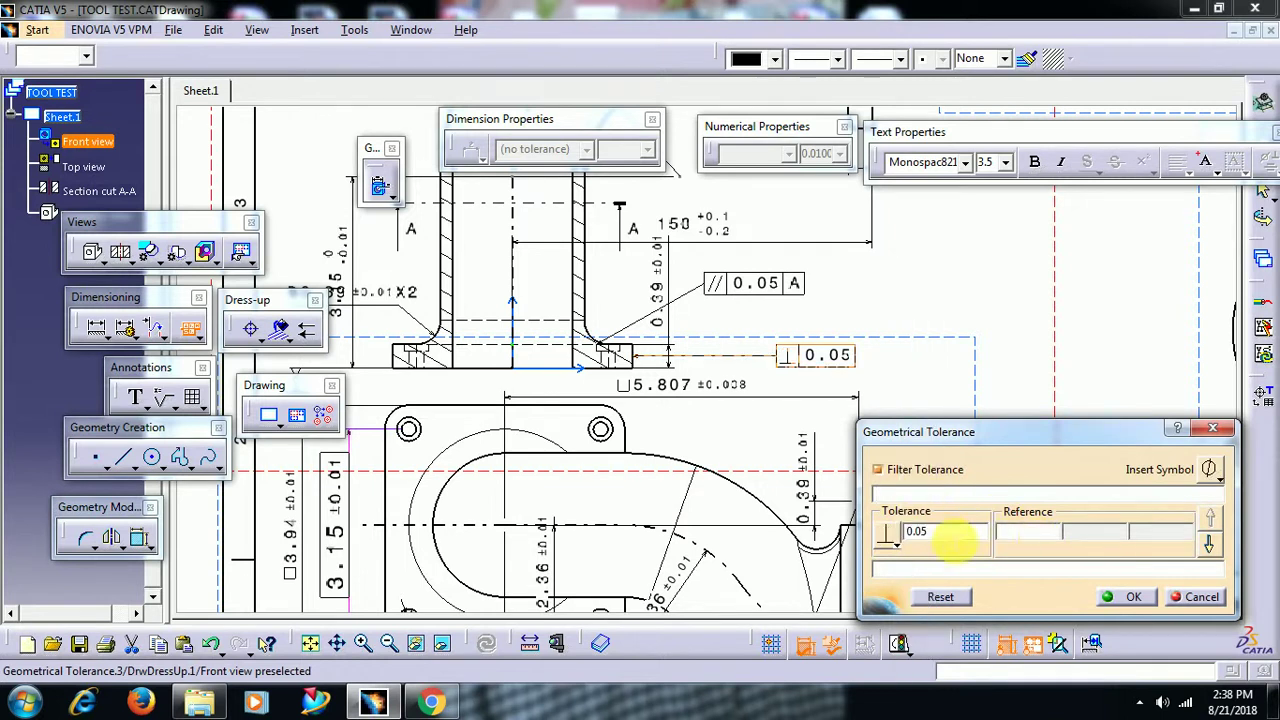
text(0.)
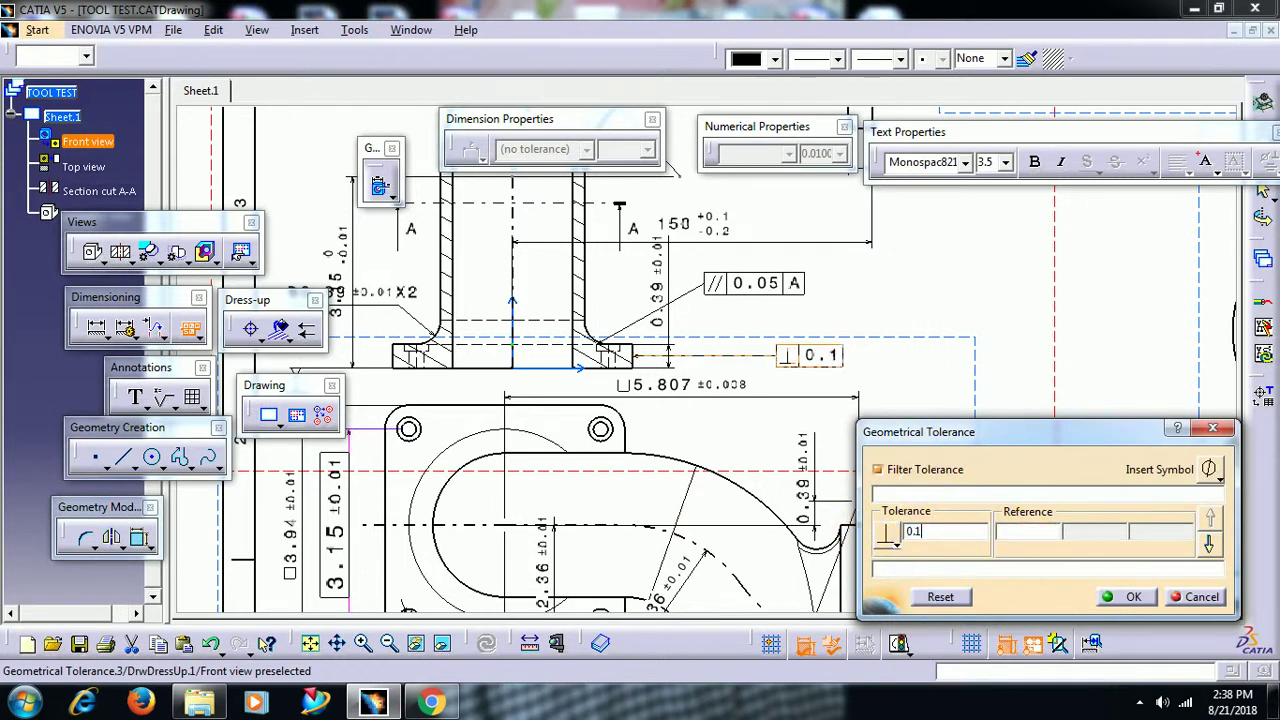
text(1)
click(1027, 533)
text(A)
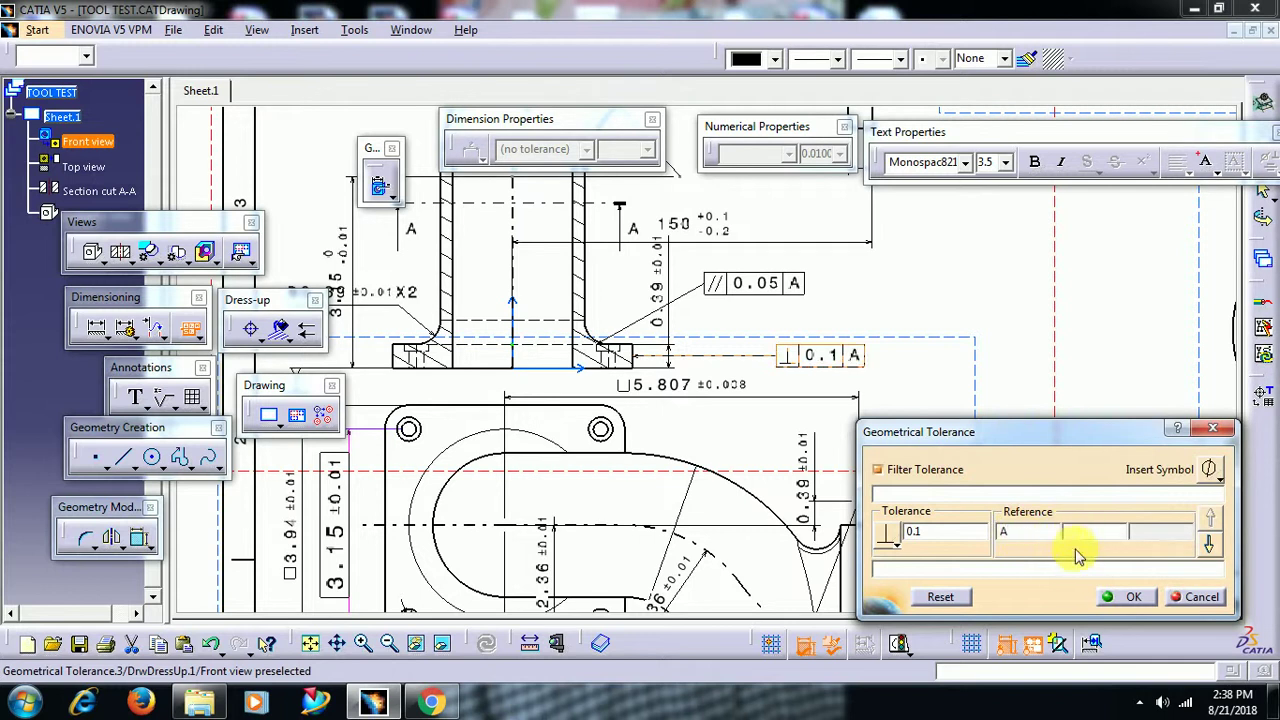
click(1128, 597)
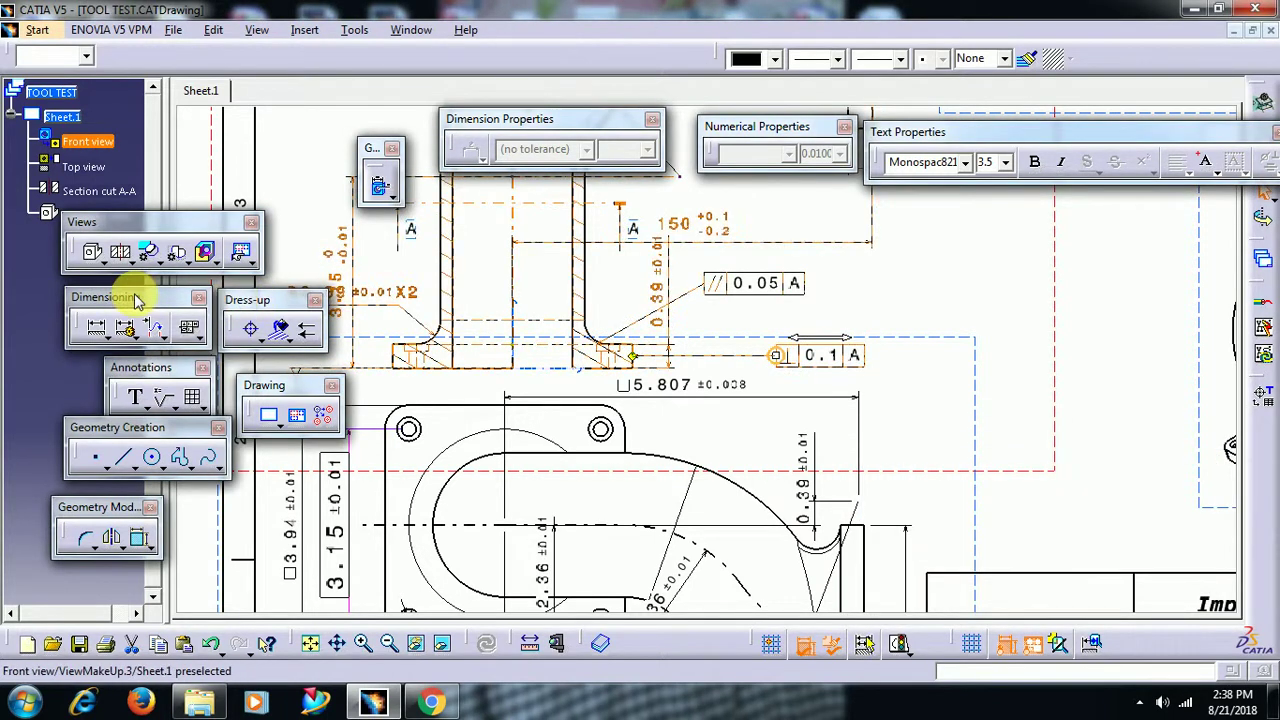
Add datum feature A on the flange's lower edge and move its label left
click(196, 336)
click(199, 341)
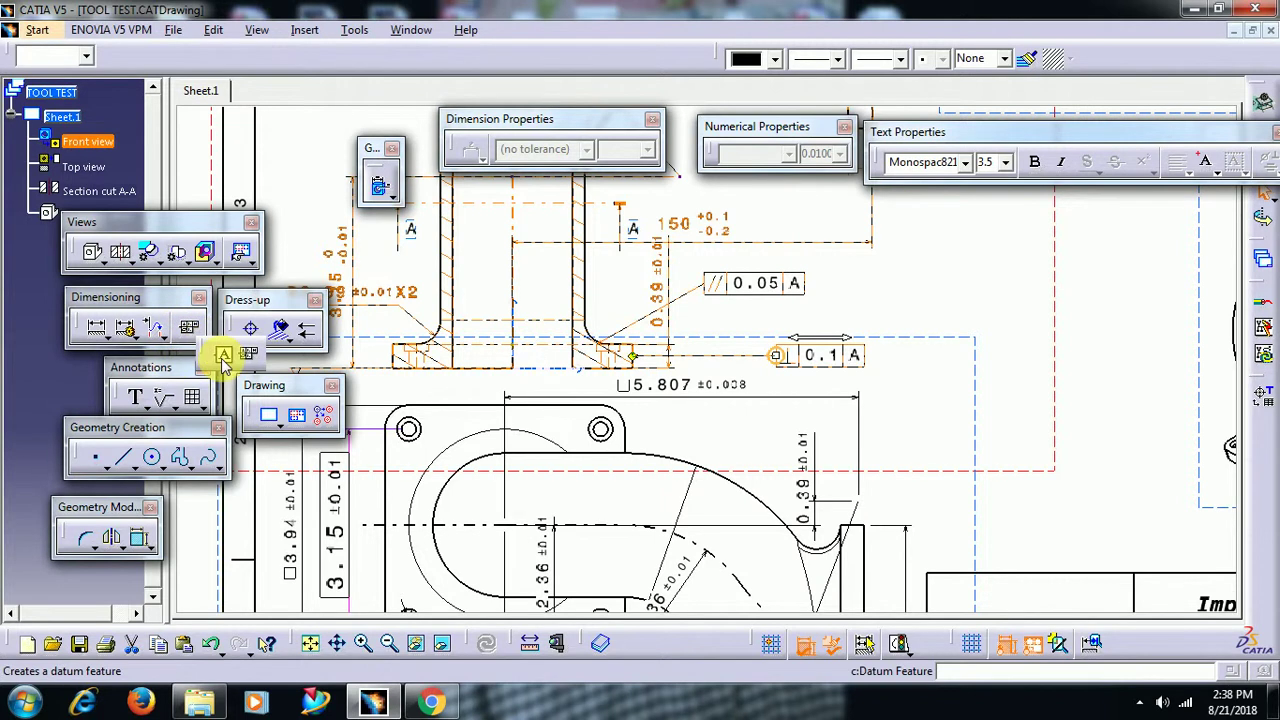
click(224, 358)
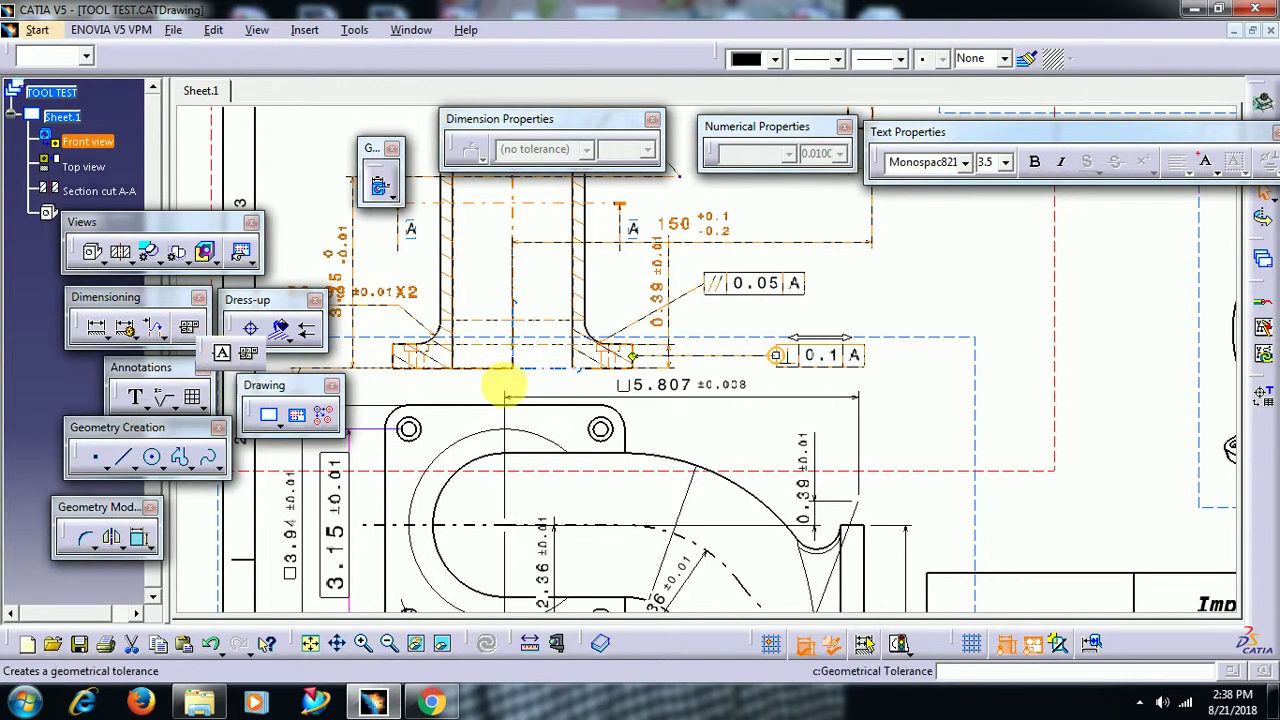
middle_drag(503, 386, 723, 400)
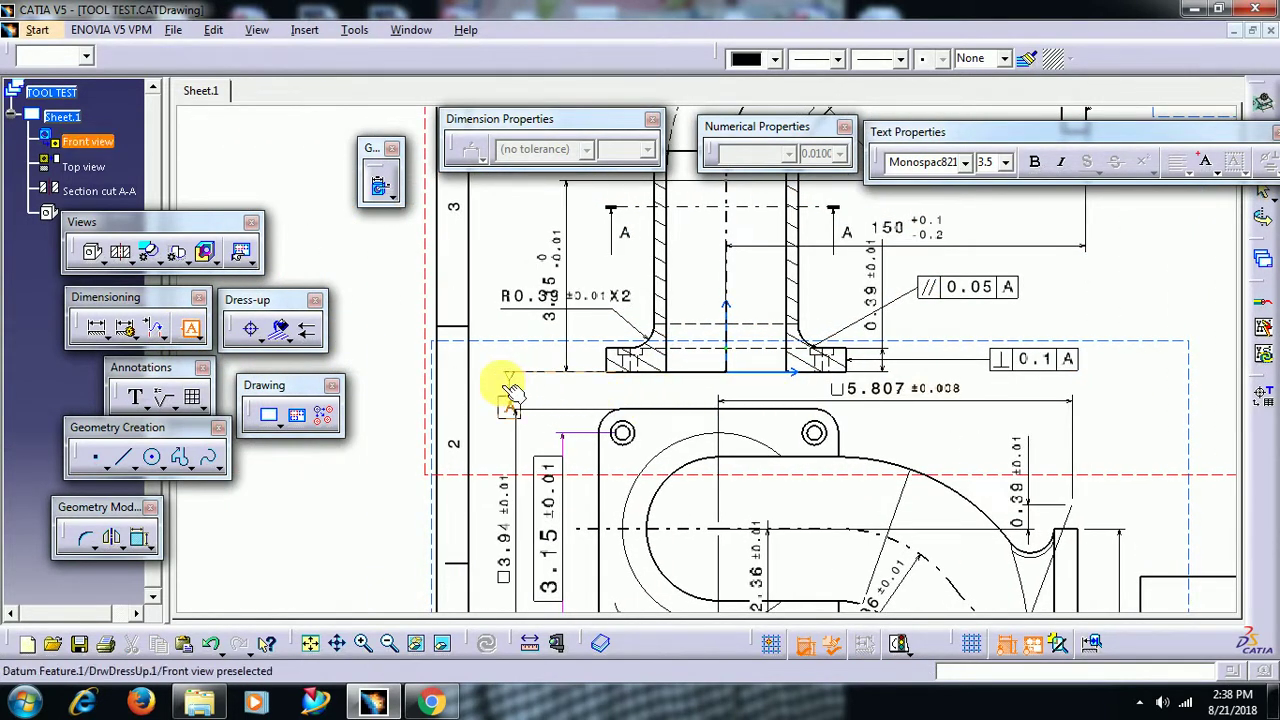
mouse_move(877, 403)
middle_down()
mouse_move(723, 420)
mouse_move(786, 411)
mouse_move(766, 429)
middle_up()
click(618, 410)
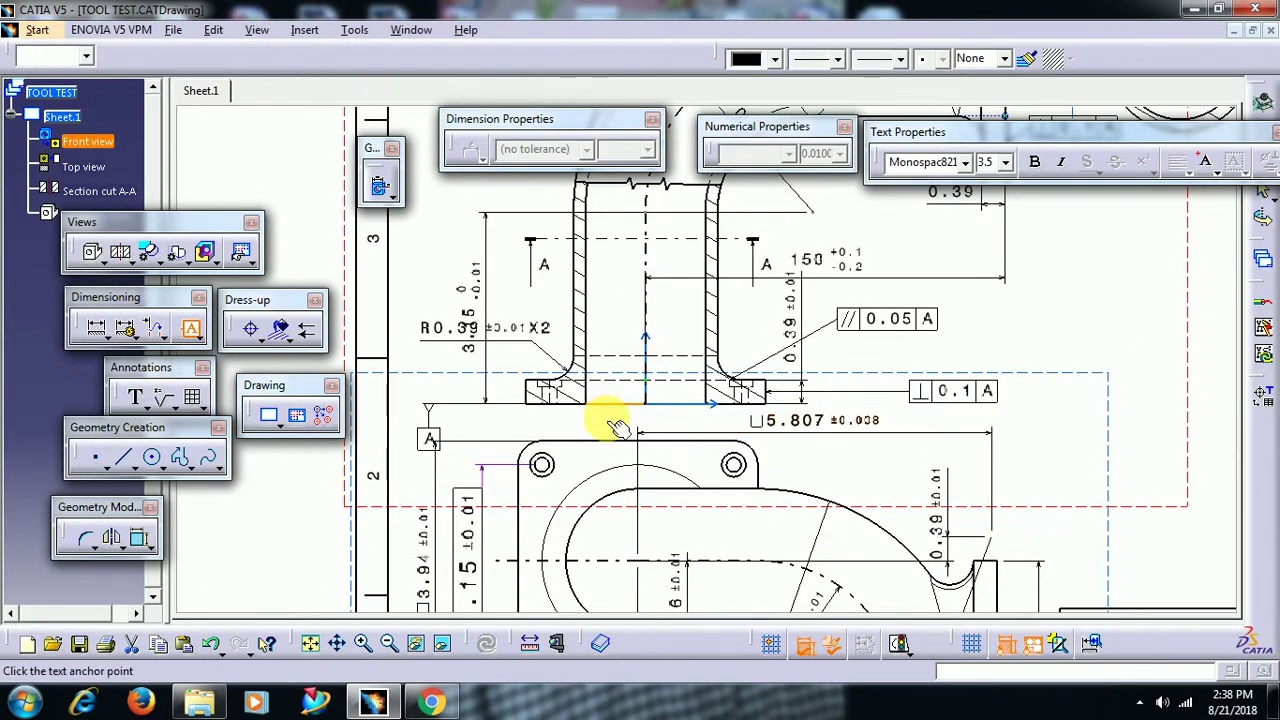
click(607, 435)
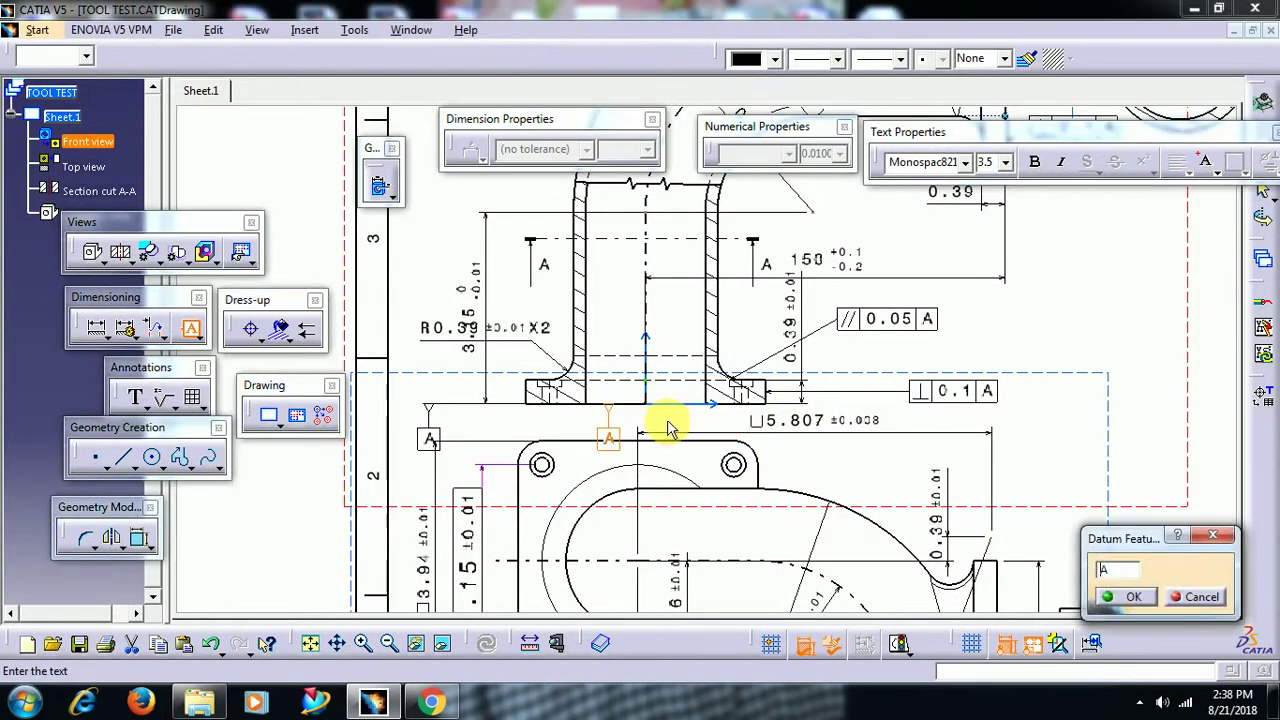
click(1125, 596)
click(1068, 392)
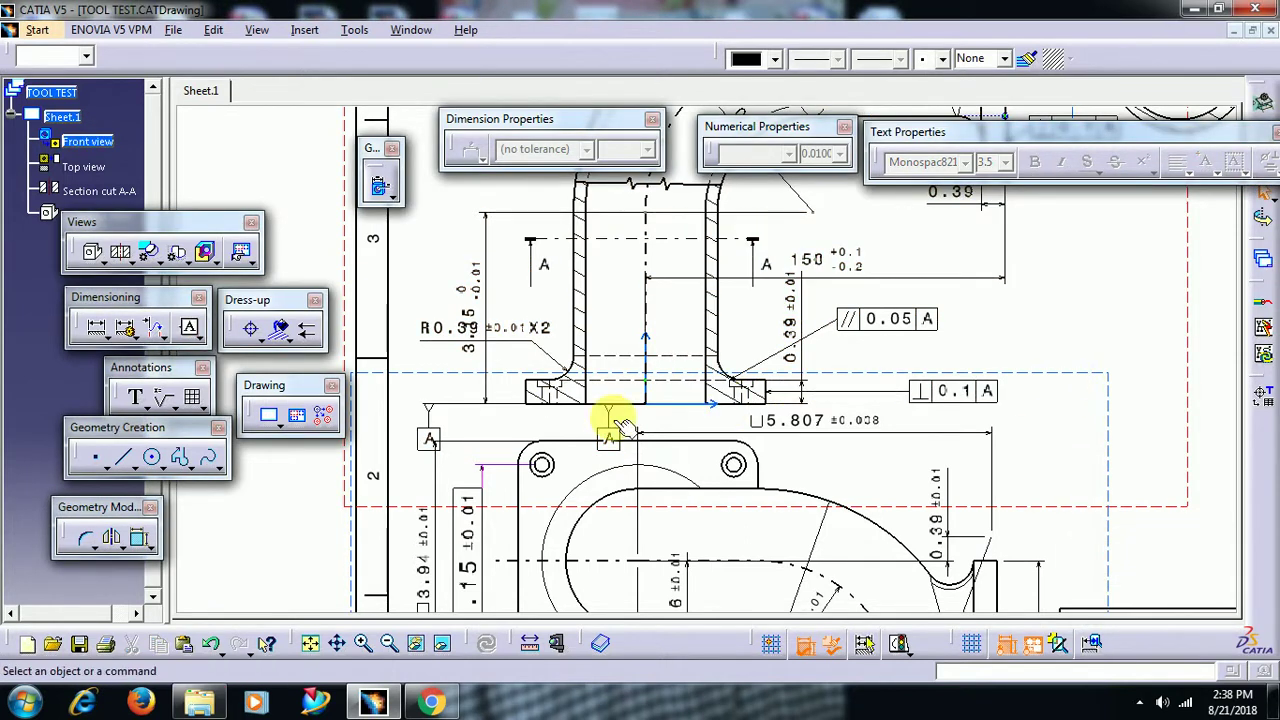
drag(596, 440, 490, 436)
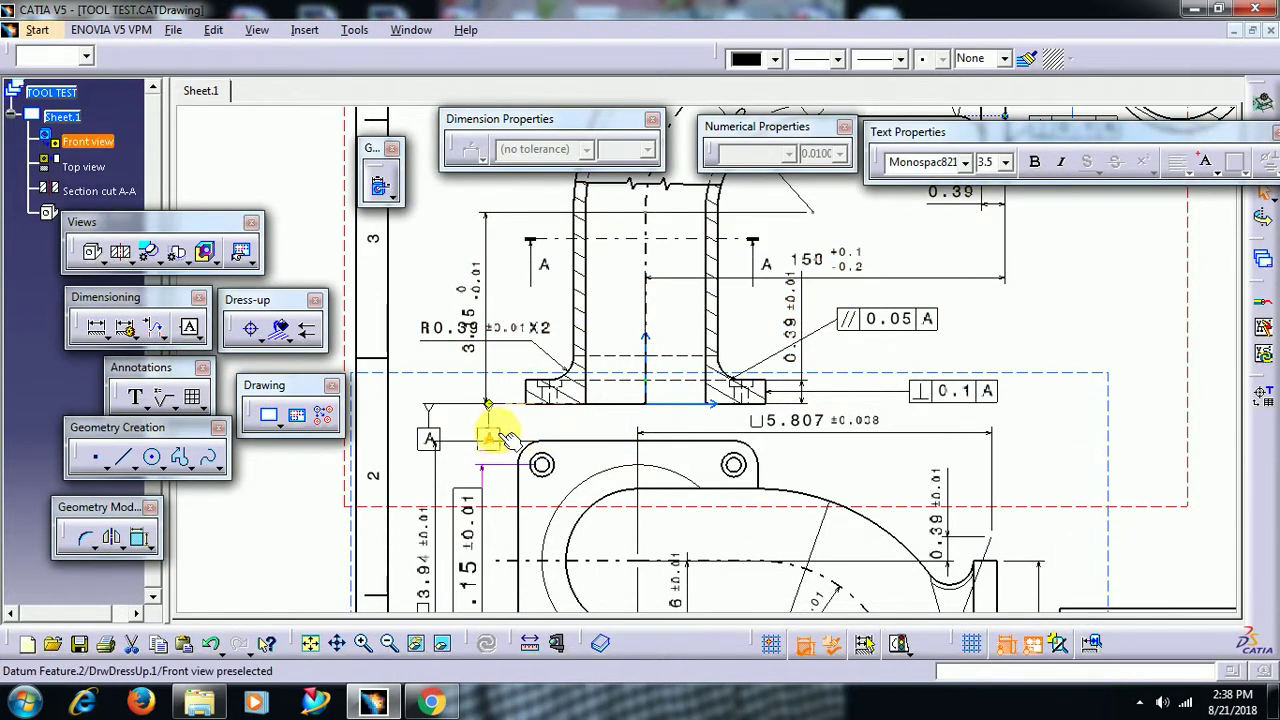